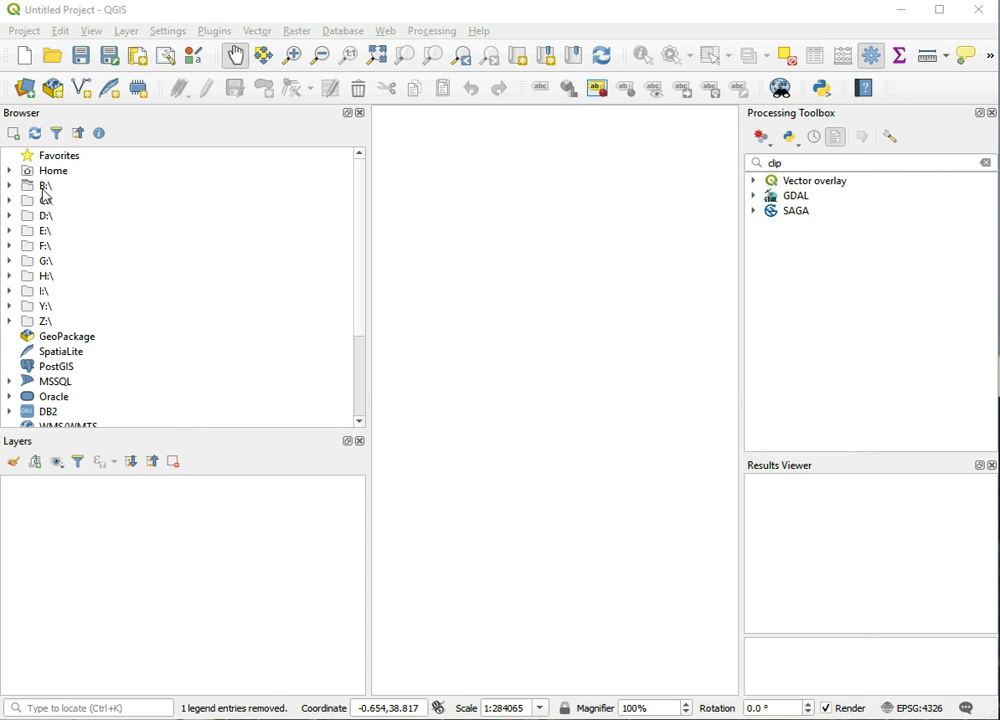
# Expand drive B: and the LC08 scene folder in the Browser, then select B2.TIF.
pyautogui.doubleClick(44, 188)
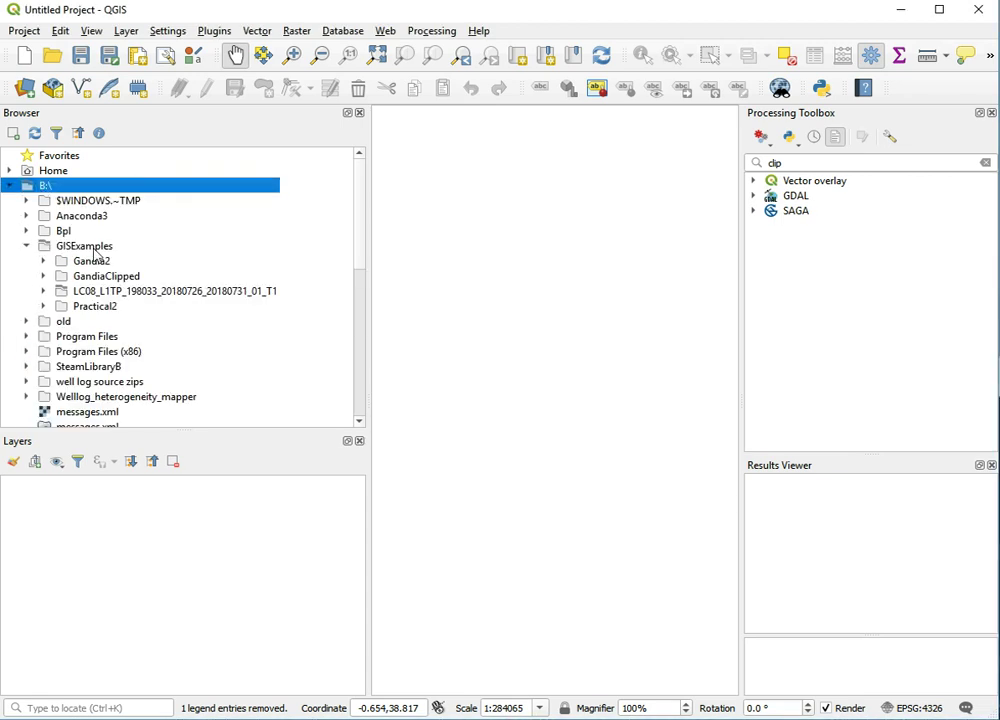
pyautogui.doubleClick(101, 292)
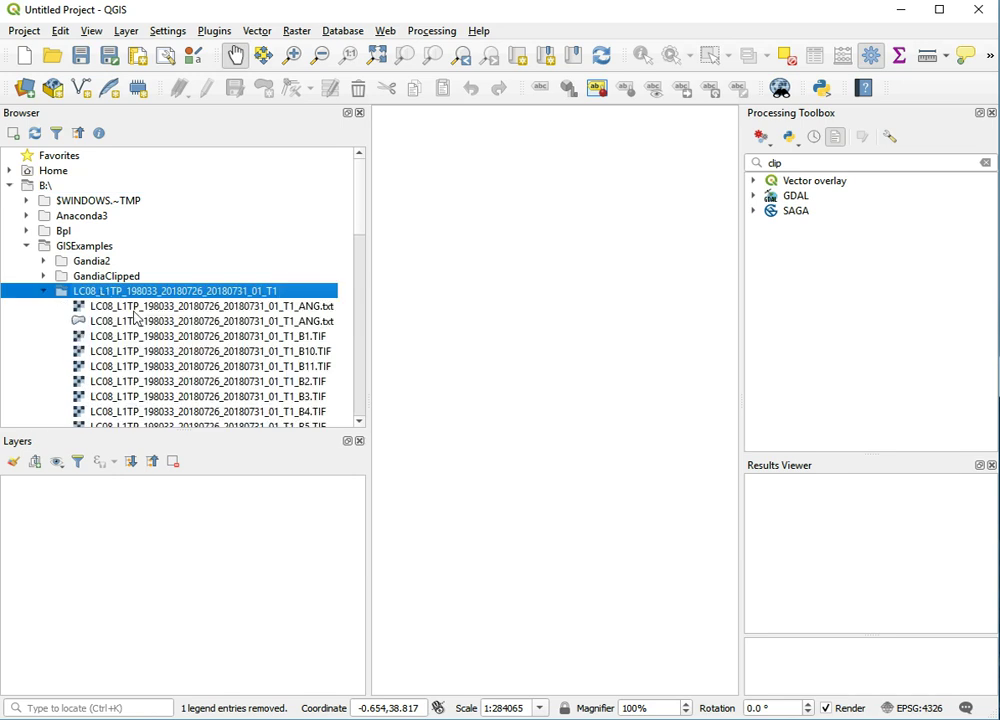
pyautogui.moveTo(365, 218); pyautogui.dragTo(359, 254)
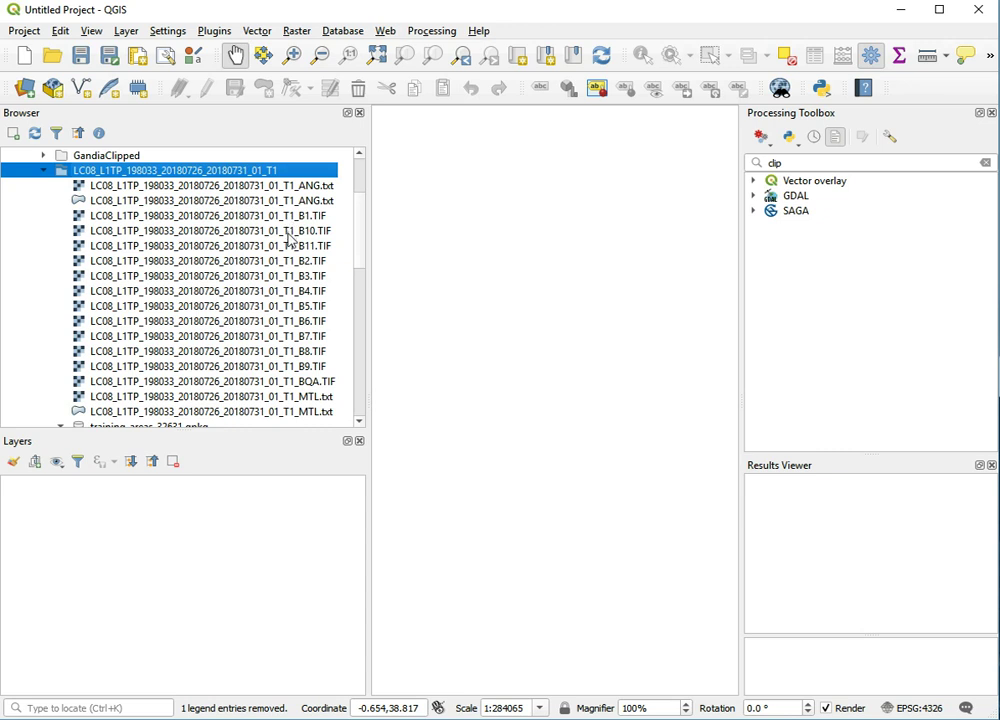
pyautogui.click(298, 262)
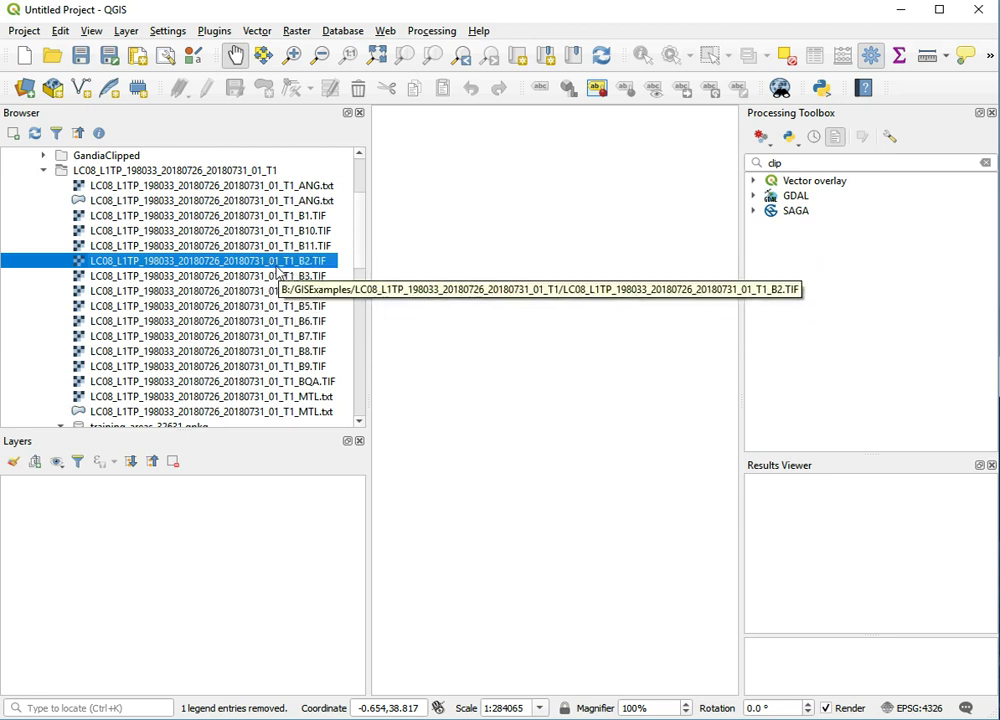
# Add B2.TIF as a map layer and zoom in on the coastline.
pyautogui.moveTo(278, 266); pyautogui.dragTo(157, 584)
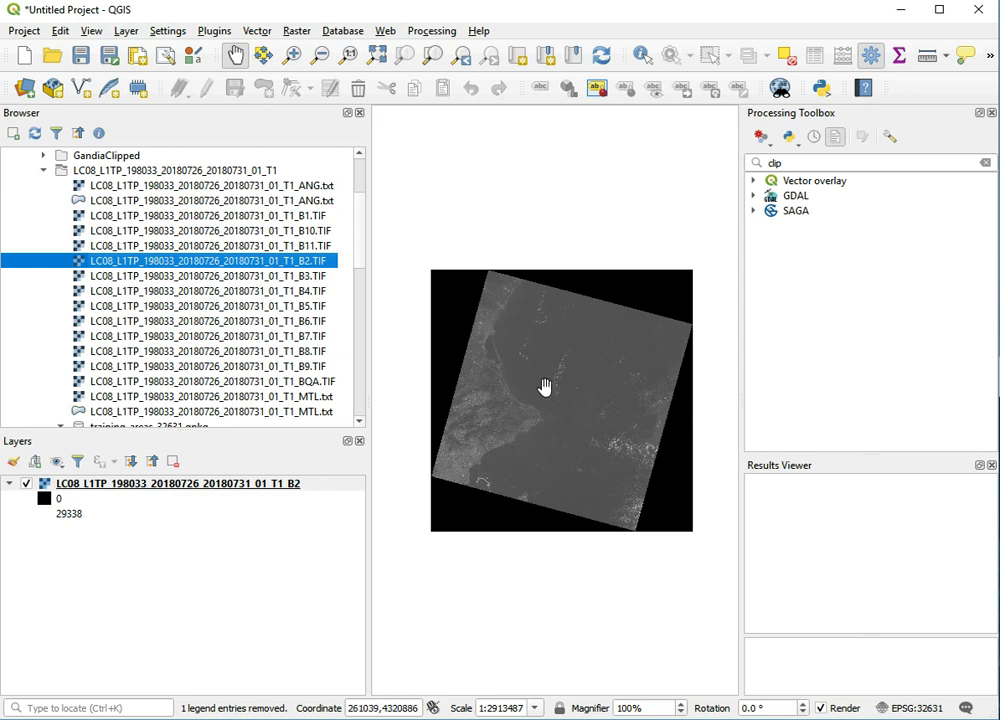
pyautogui.click(291, 54)
pyautogui.moveTo(465, 376); pyautogui.dragTo(605, 475)
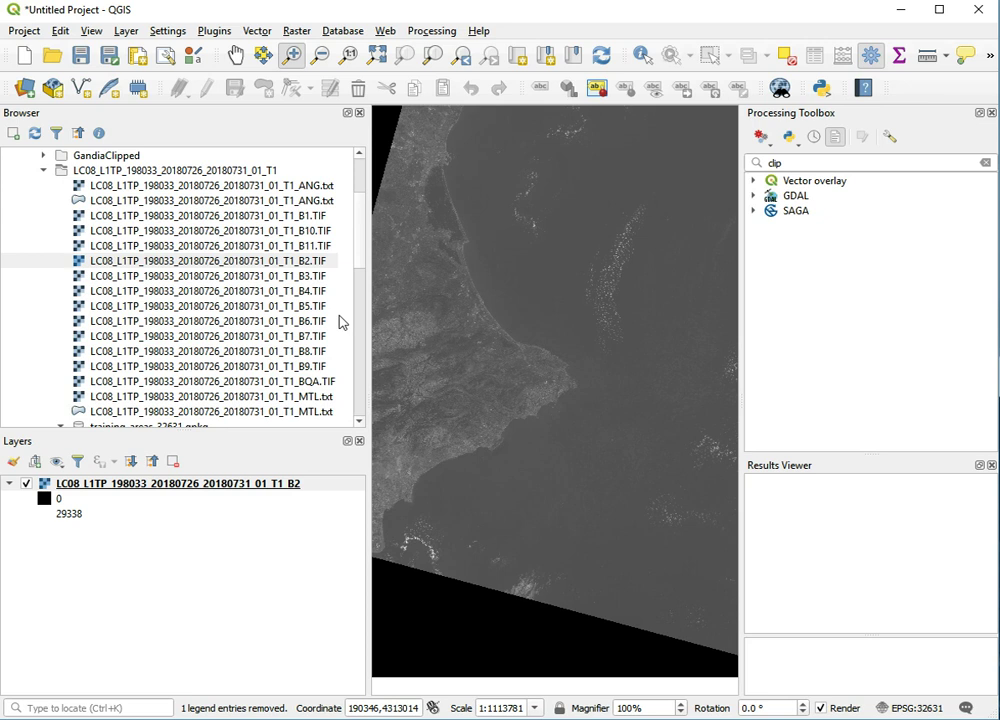
# Add bands B3, B4, B5, B6 and B7 as layers, then reselect B2.TIF in the Browser.
pyautogui.doubleClick(303, 276)
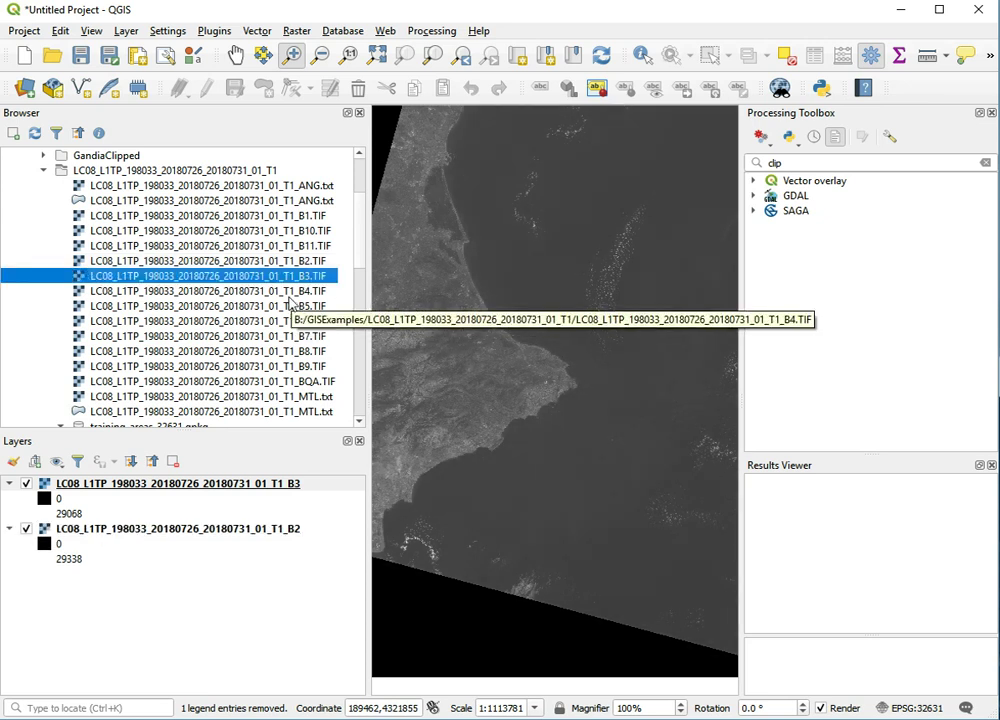
pyautogui.doubleClick(291, 291)
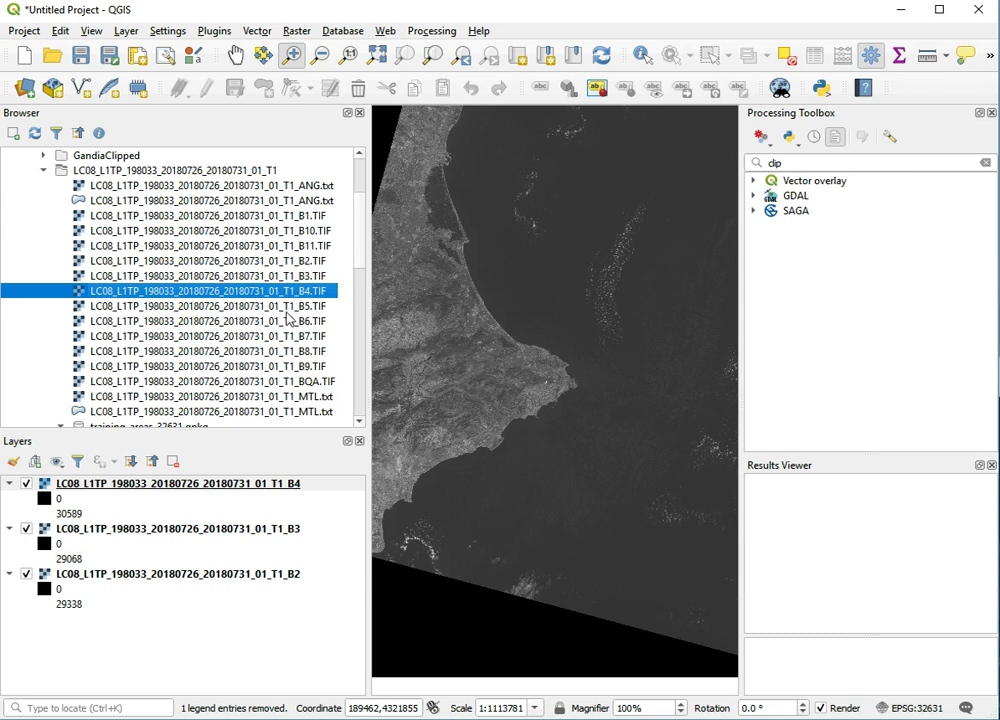
pyautogui.doubleClick(288, 308)
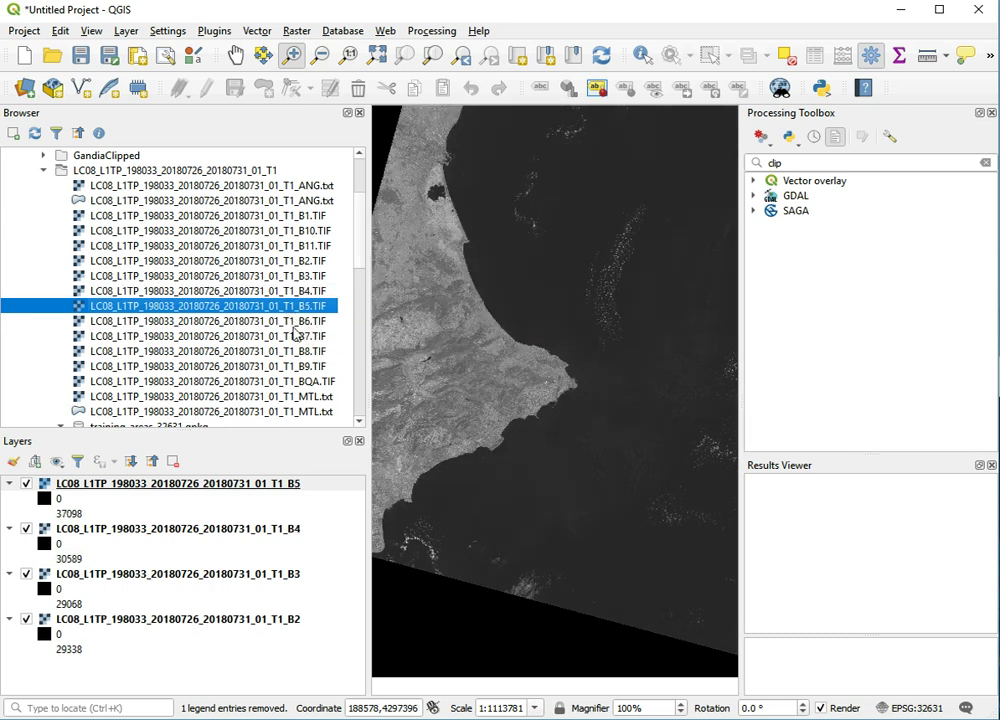
pyautogui.doubleClick(293, 324)
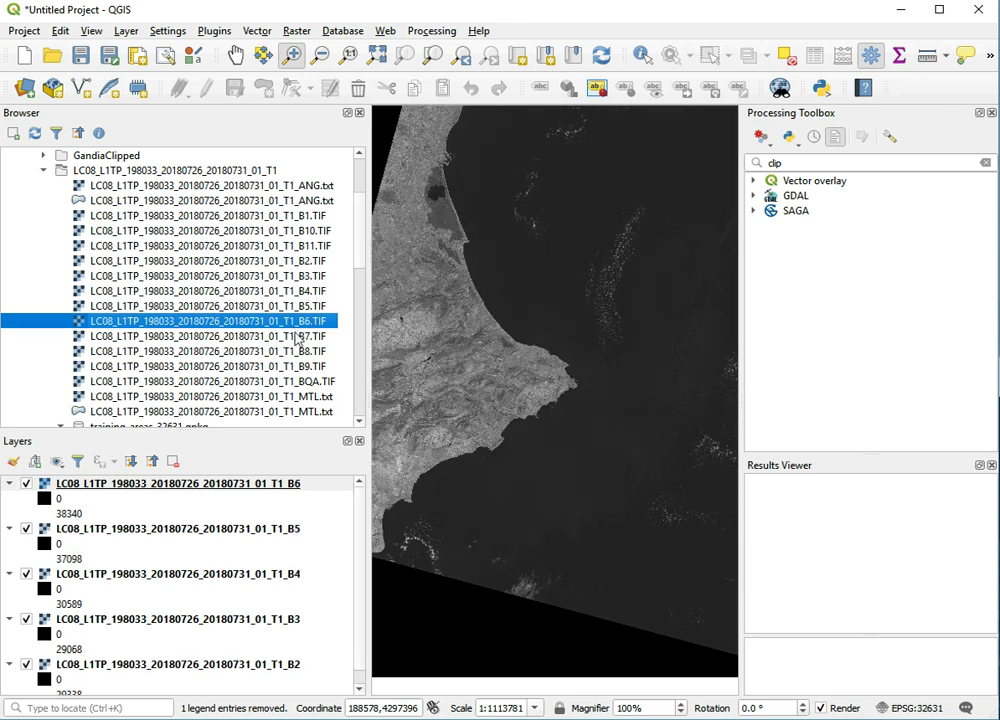
pyautogui.doubleClick(294, 338)
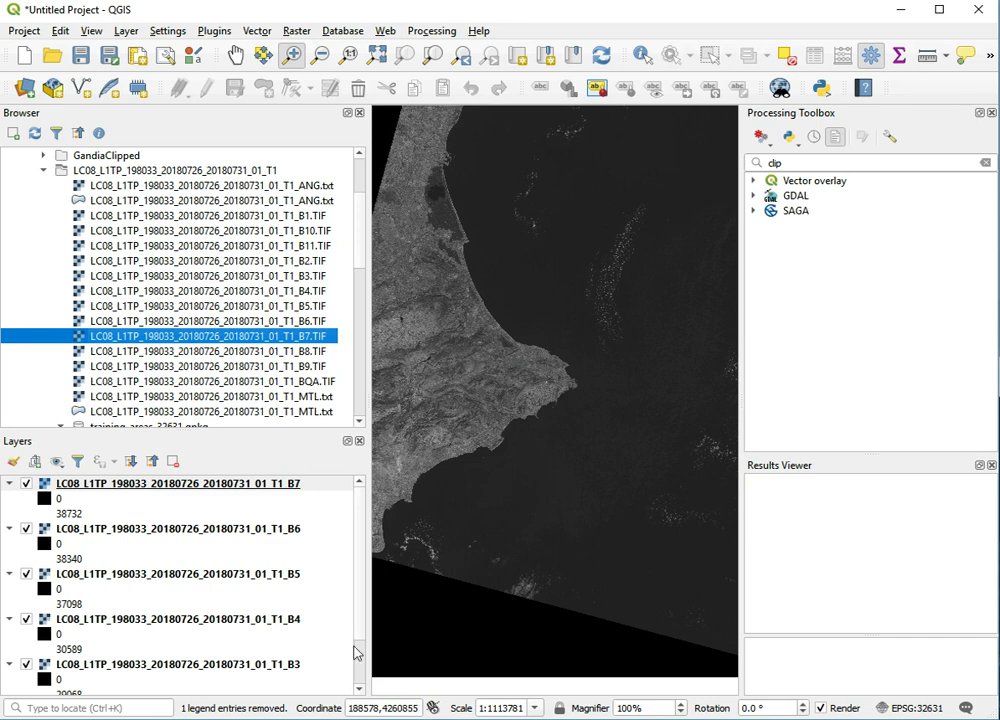
pyautogui.click(364, 596)
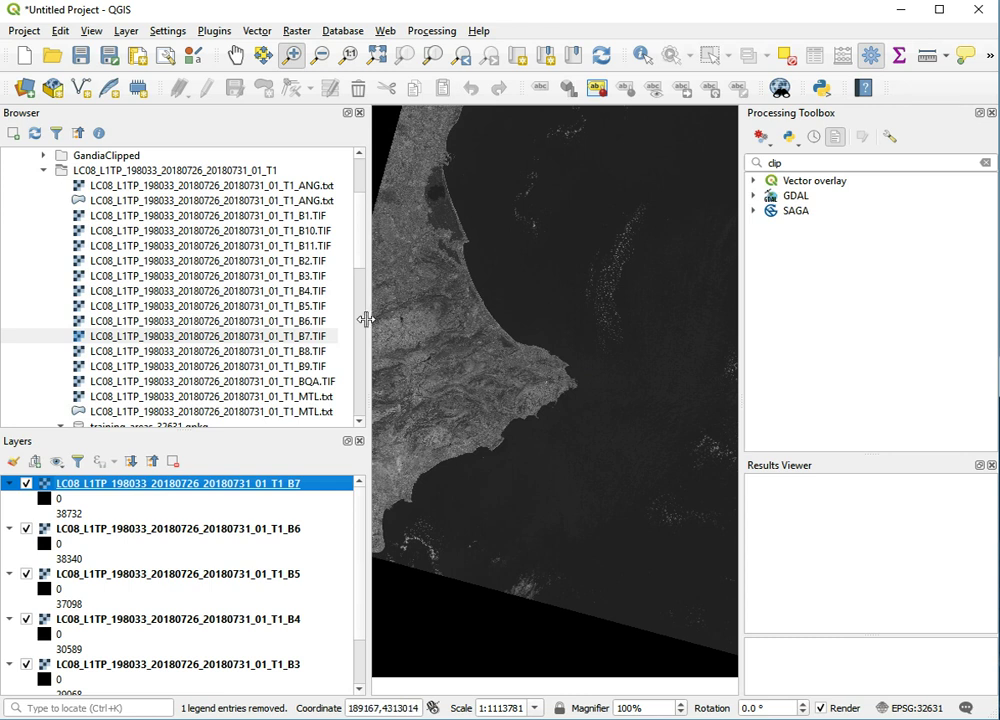
pyautogui.click(288, 276)
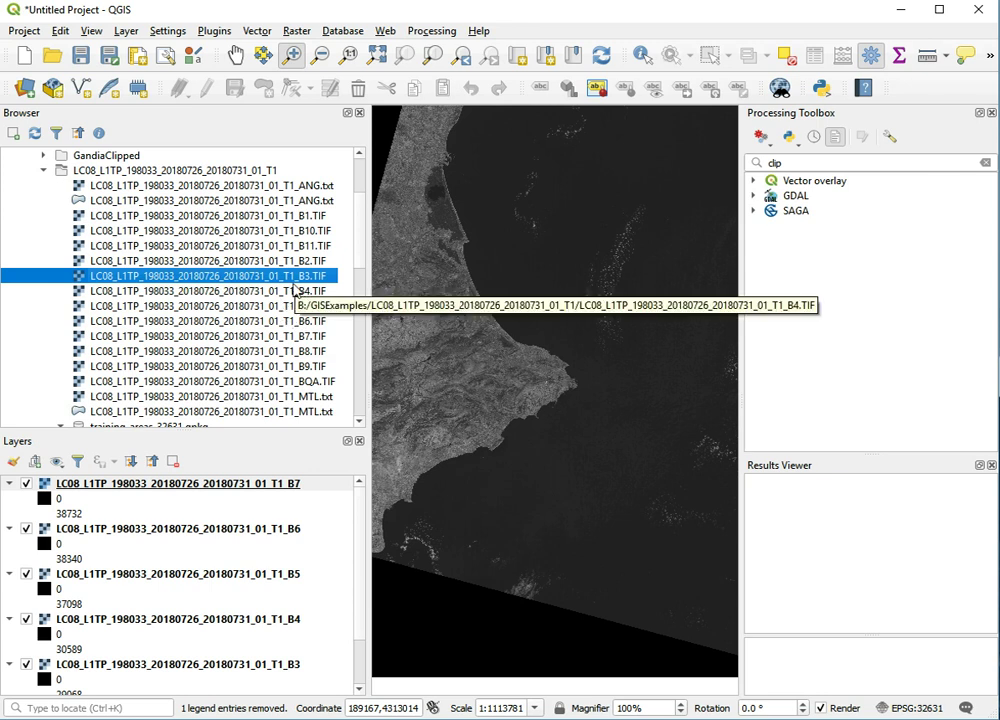
pyautogui.press('Up')
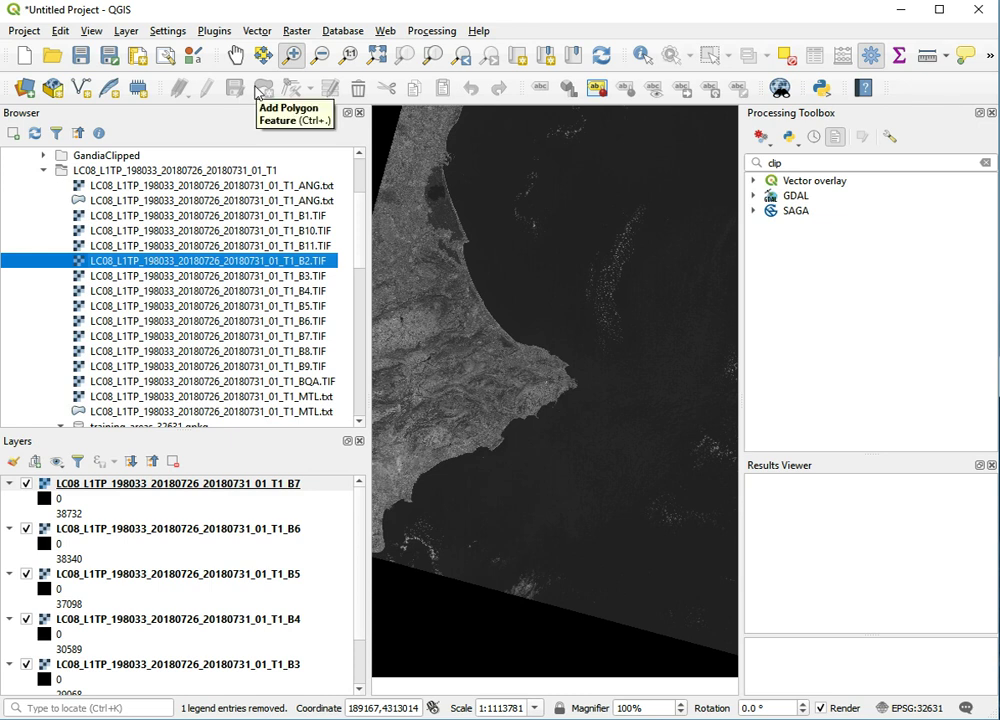
# Open Build Virtual Raster and choose B2, B3 and B4 as its input layers.
pyautogui.click(296, 31)
pyautogui.moveTo(334, 95)
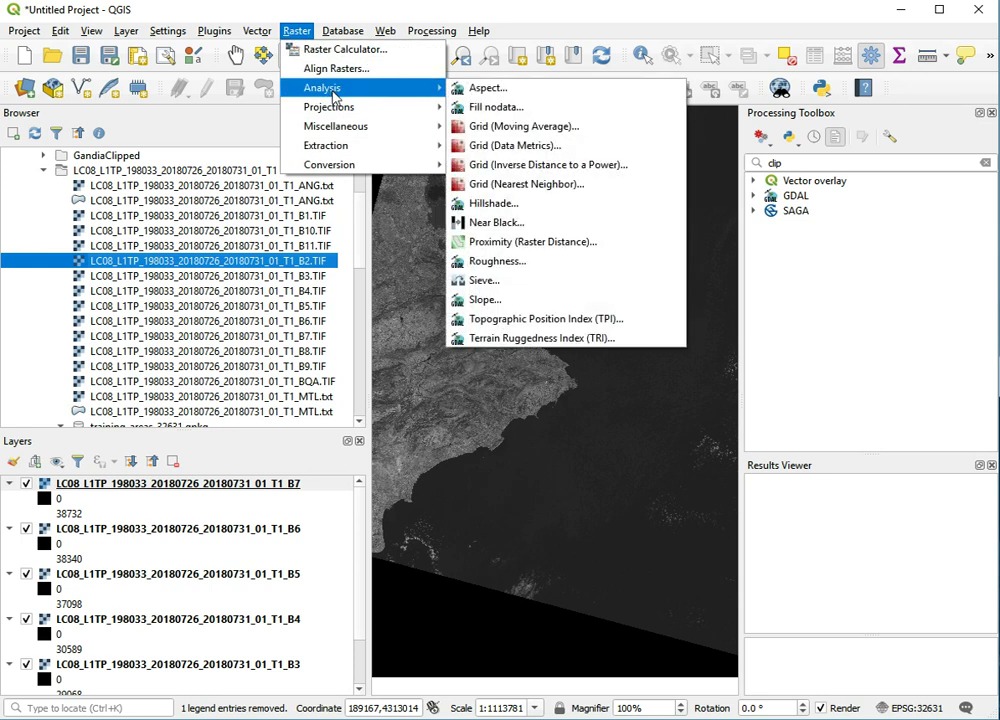
pyautogui.moveTo(352, 127)
pyautogui.click(465, 126)
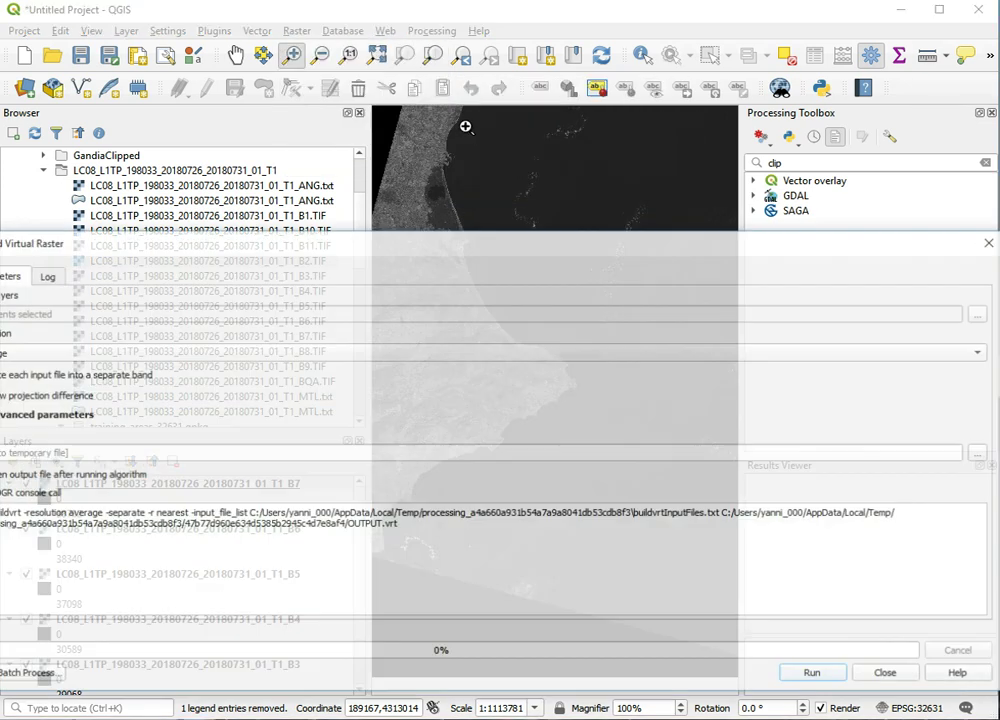
pyautogui.click(981, 315)
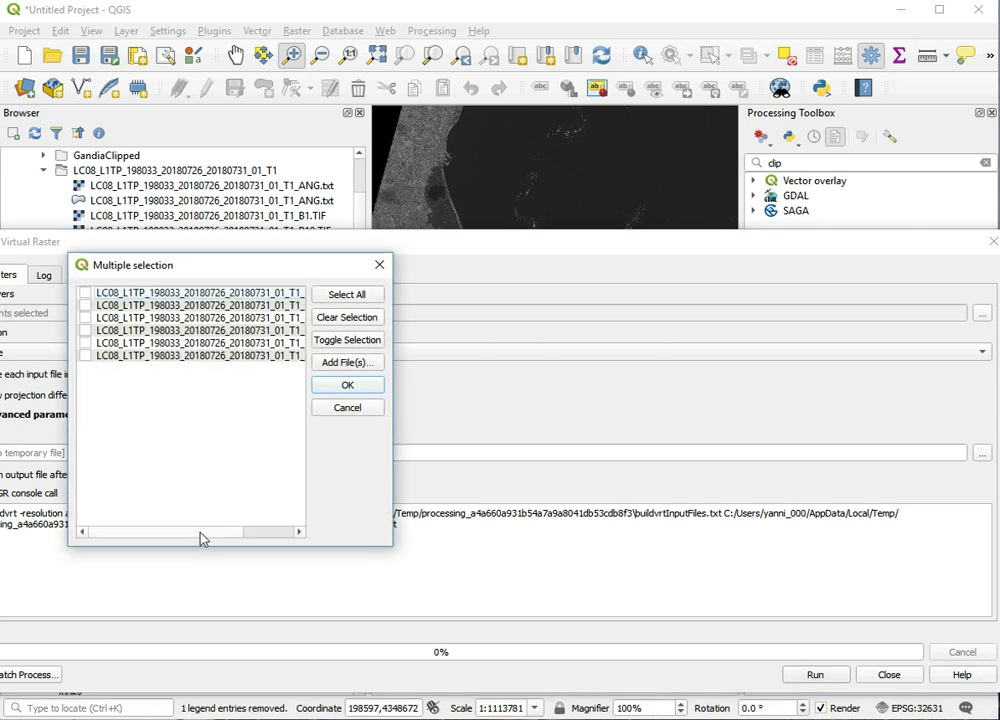
pyautogui.moveTo(200, 534); pyautogui.dragTo(265, 541)
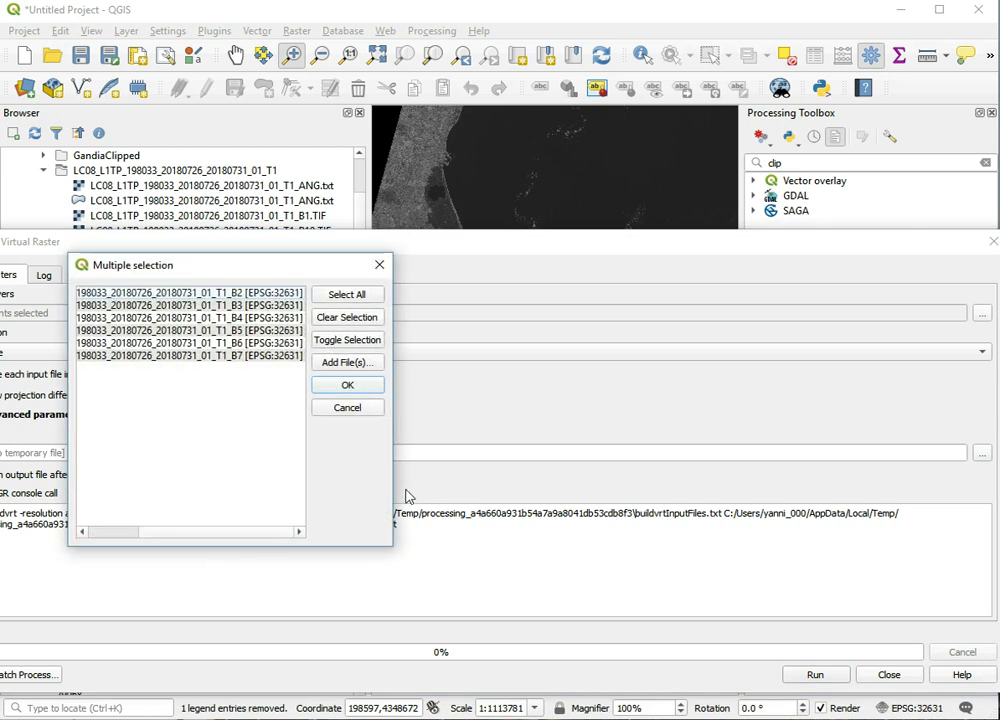
pyautogui.moveTo(392, 487); pyautogui.dragTo(593, 487)
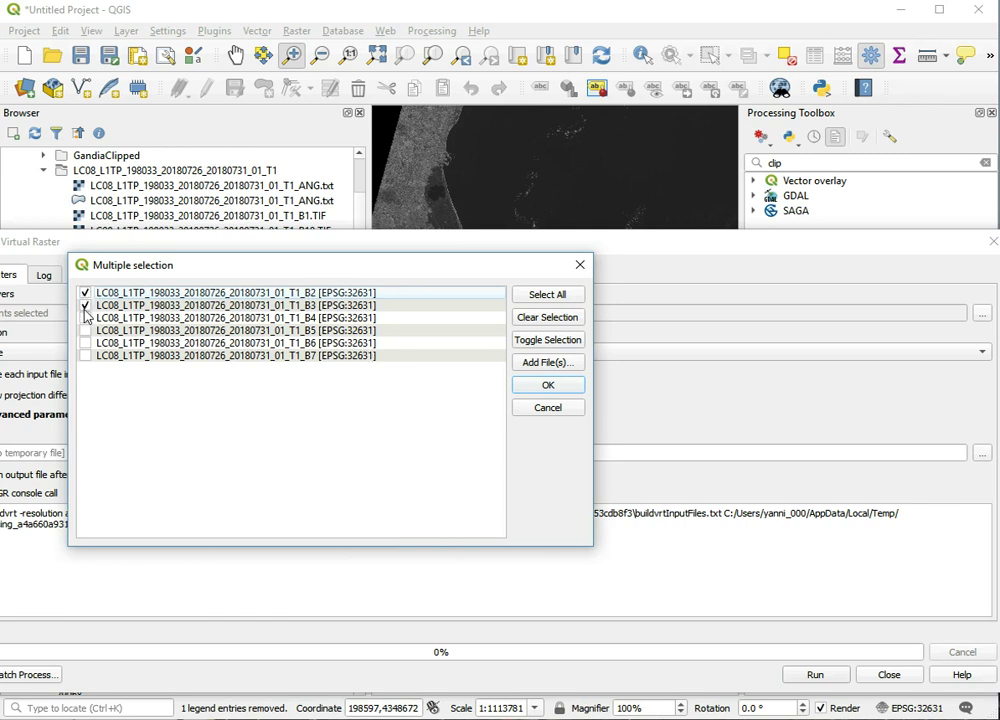
pyautogui.click(548, 387)
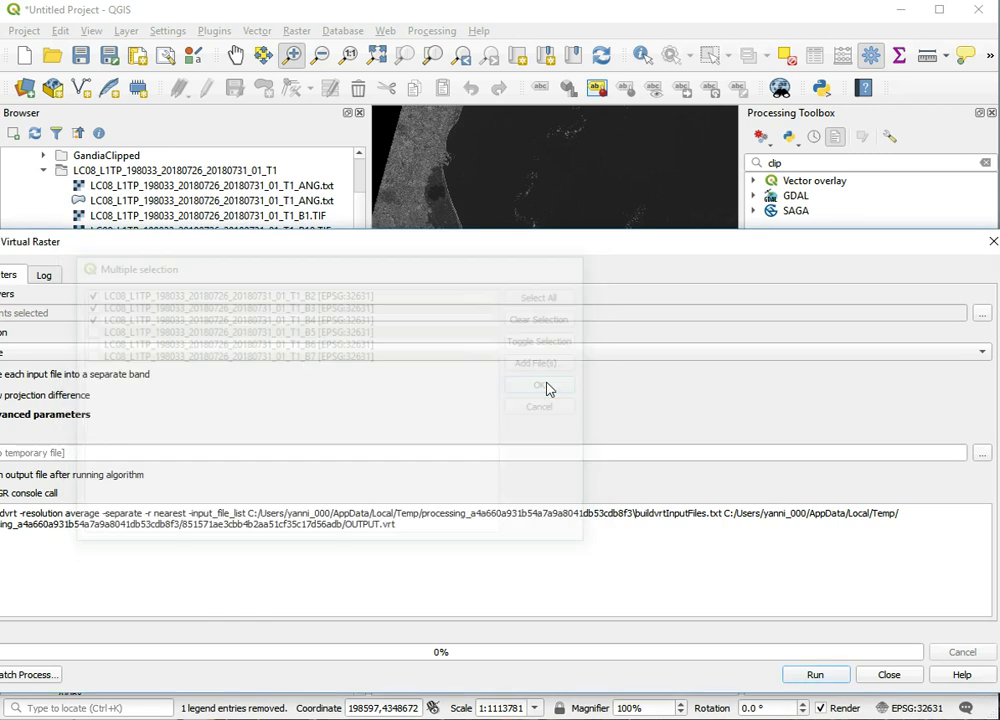
pyautogui.moveTo(447, 242); pyautogui.dragTo(504, 181)
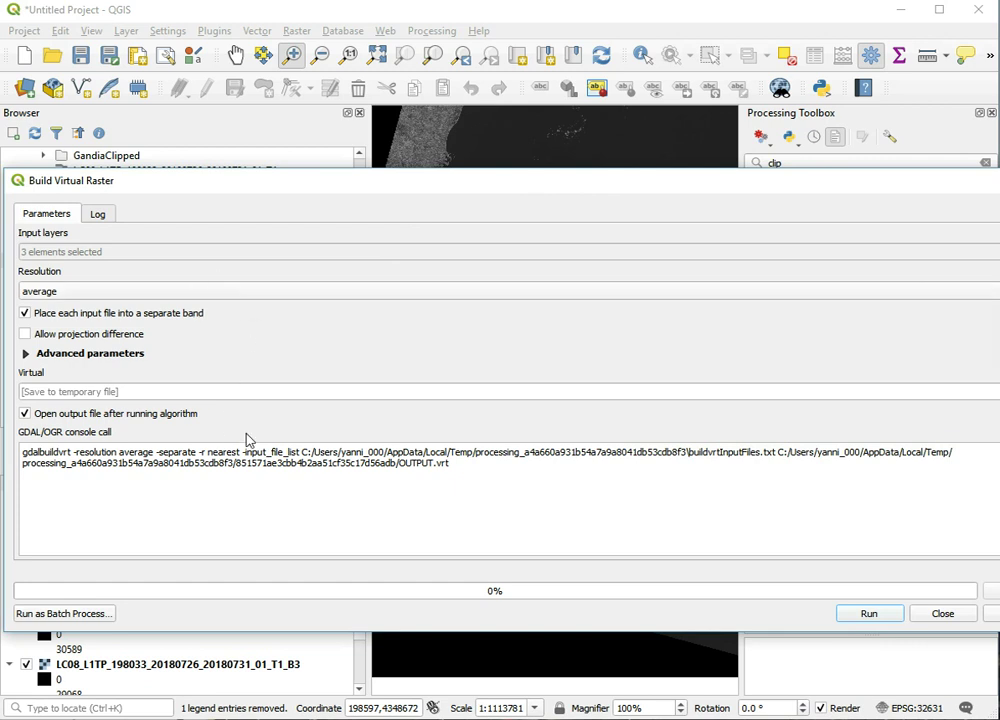
# Build the Virtual raster, then zoom out and back in on the composite's lower coast.
pyautogui.click(869, 614)
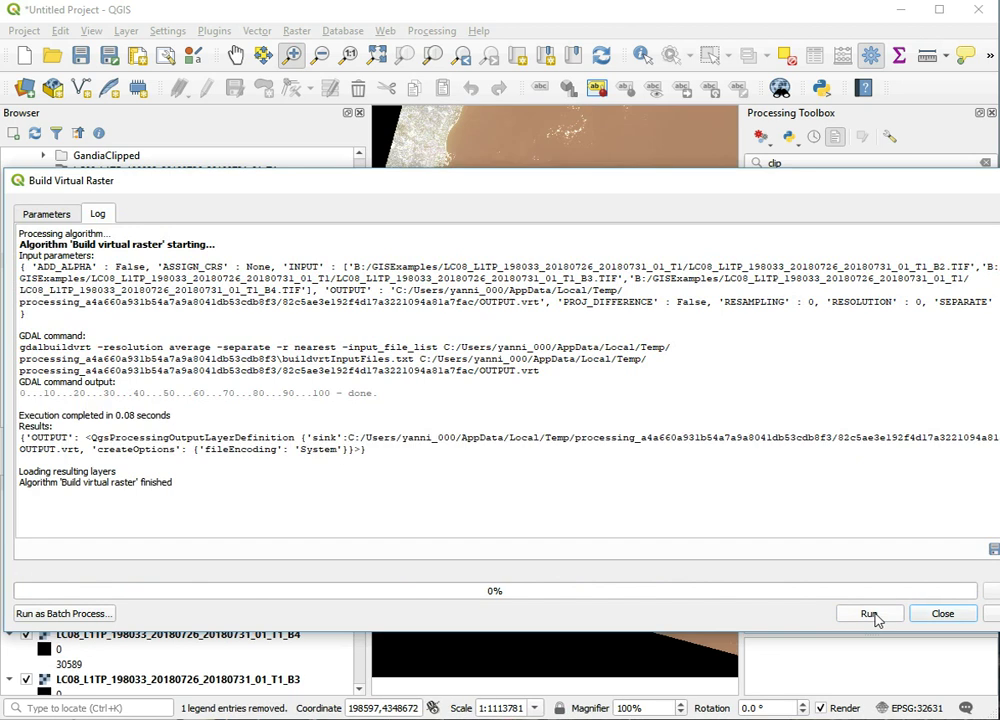
pyautogui.click(940, 616)
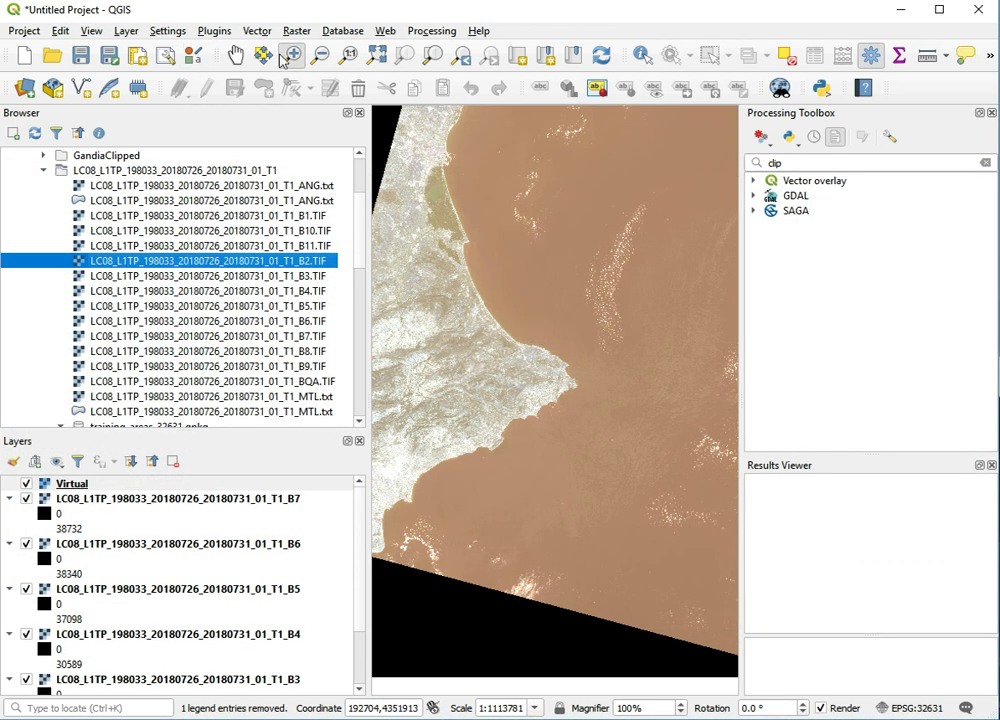
pyautogui.click(320, 55)
pyautogui.click(545, 268)
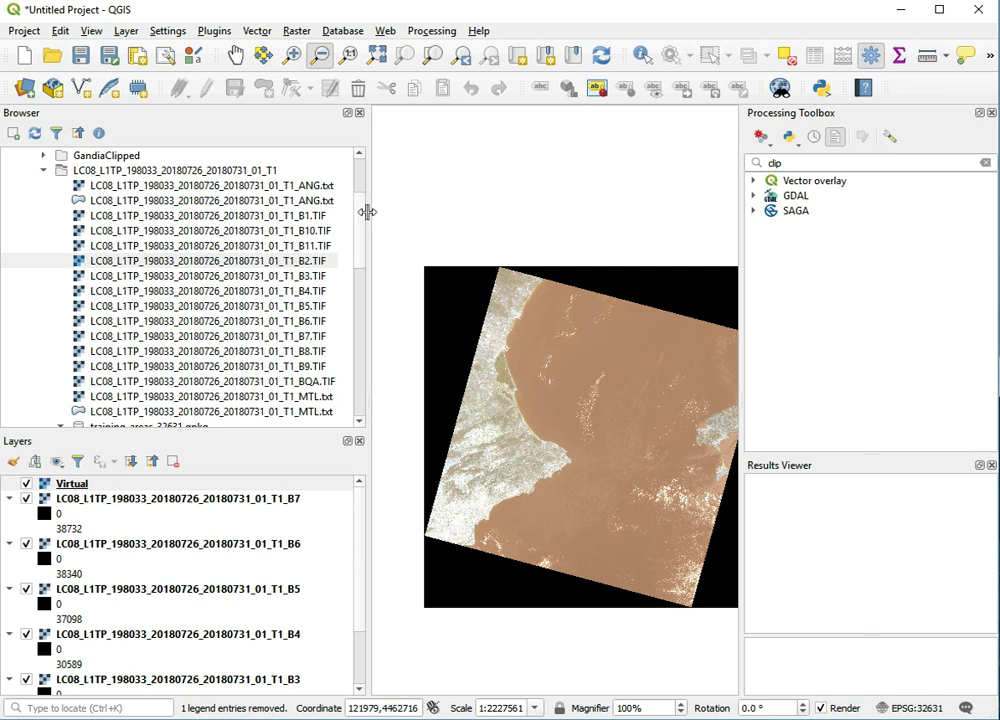
pyautogui.click(291, 54)
pyautogui.moveTo(472, 372); pyautogui.dragTo(648, 540)
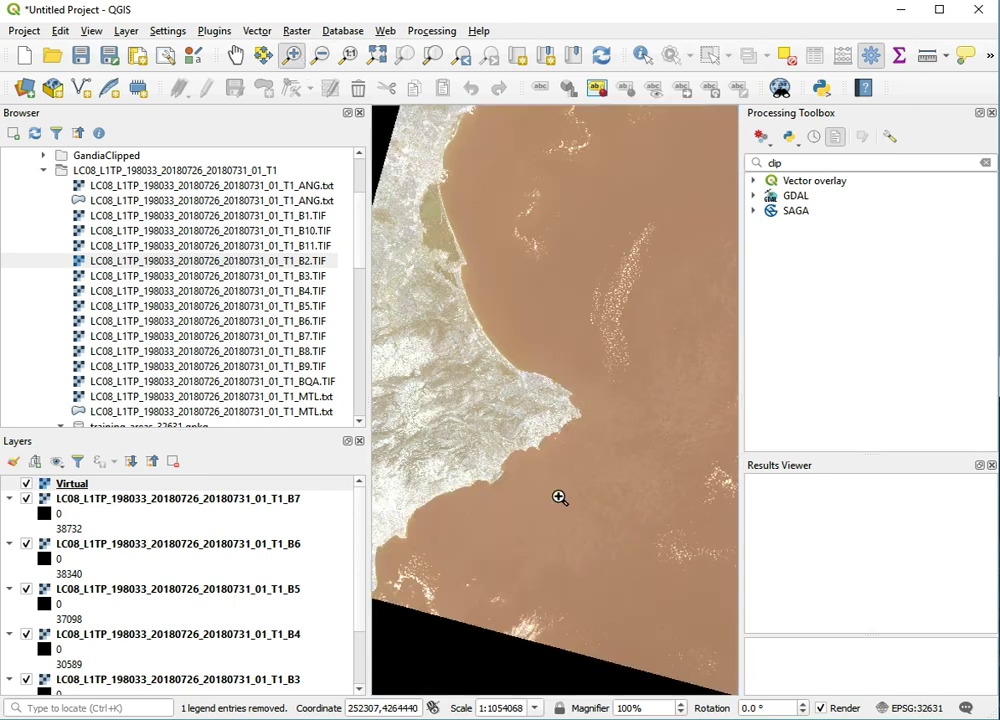
# In the Virtual layer's Symbology, assign Band 3 to red and Band 1 to blue.
pyautogui.rightClick(76, 487)
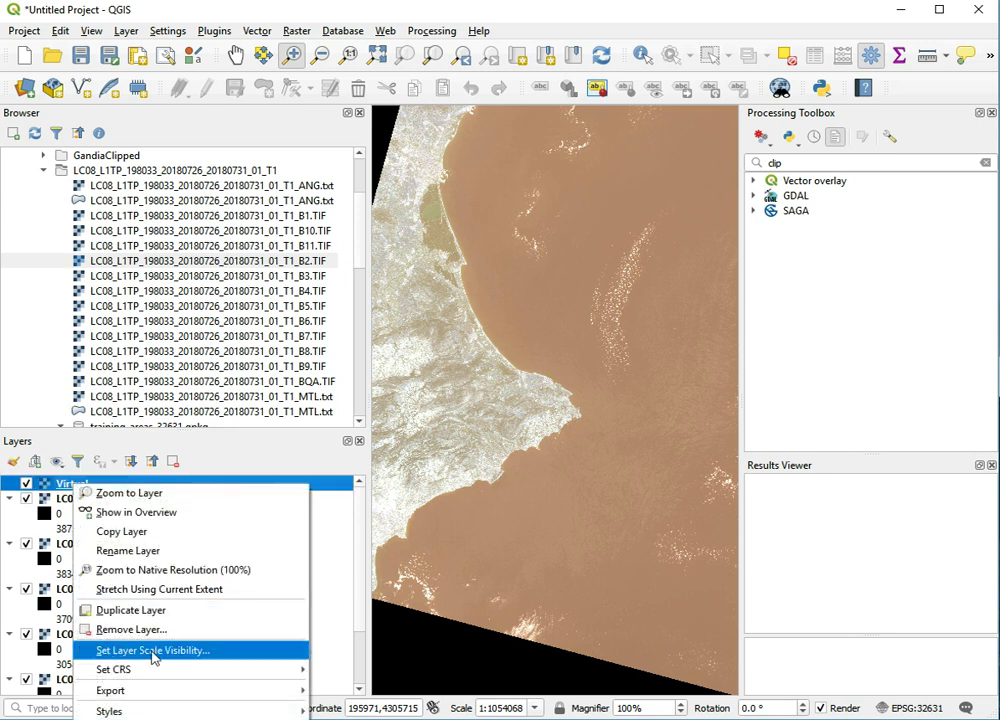
pyautogui.click(150, 719)
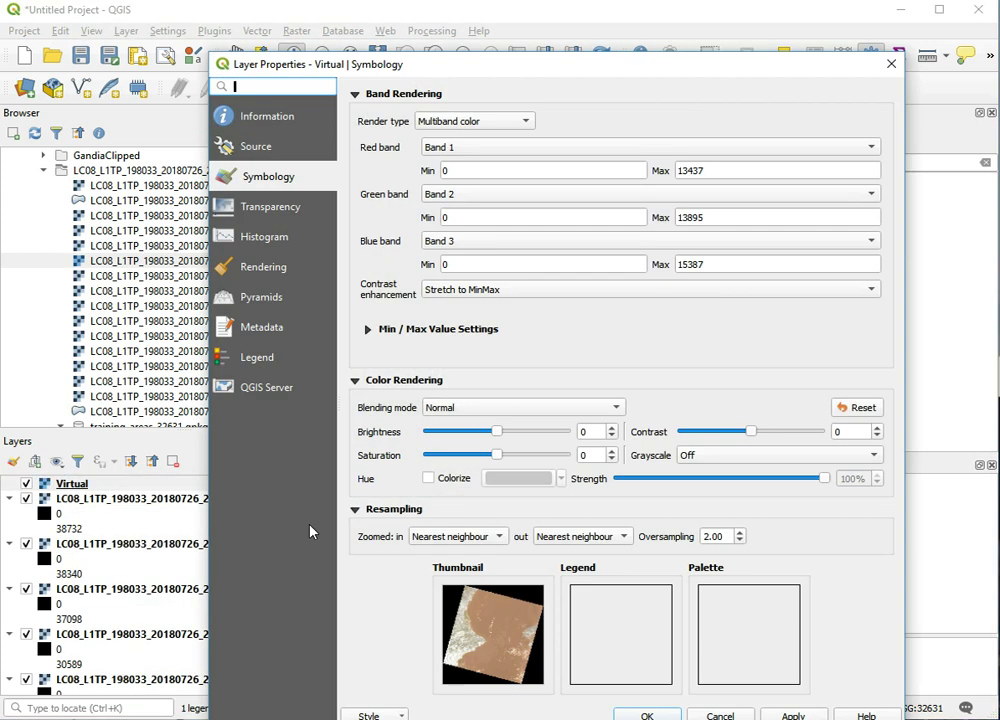
pyautogui.moveTo(525, 71); pyautogui.dragTo(446, 33)
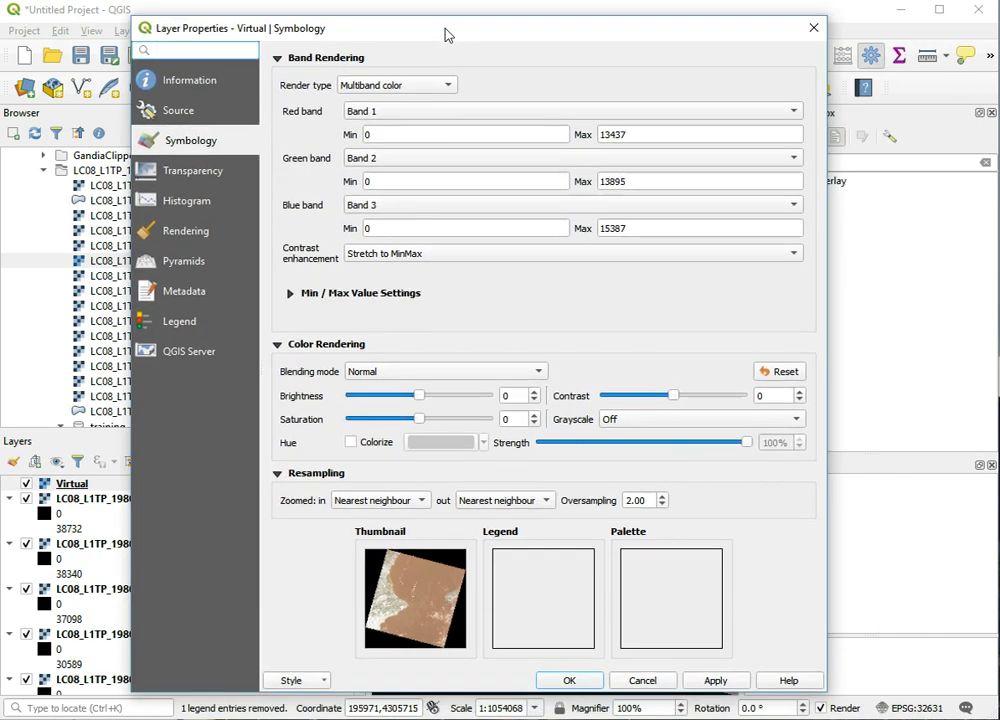
pyautogui.click(396, 118)
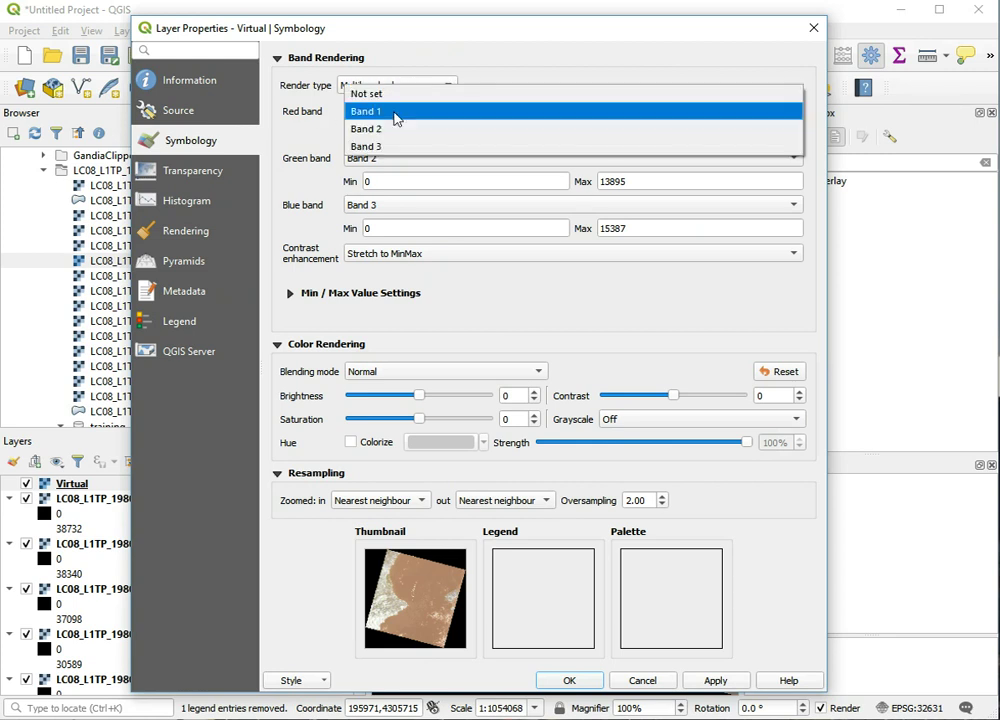
pyautogui.click(500, 66)
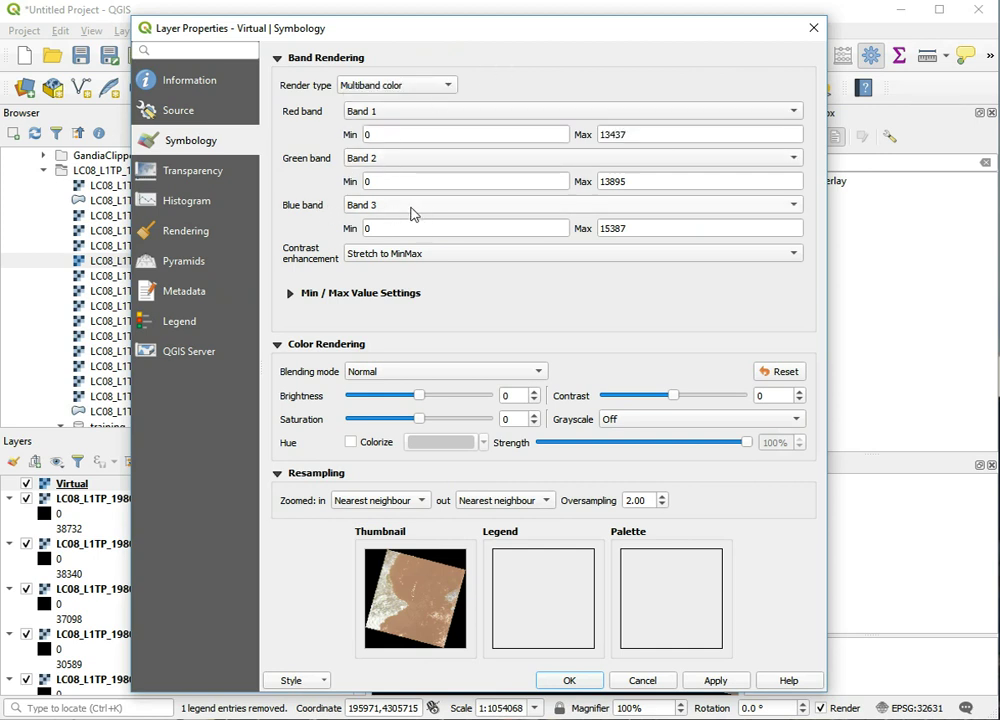
pyautogui.click(440, 113)
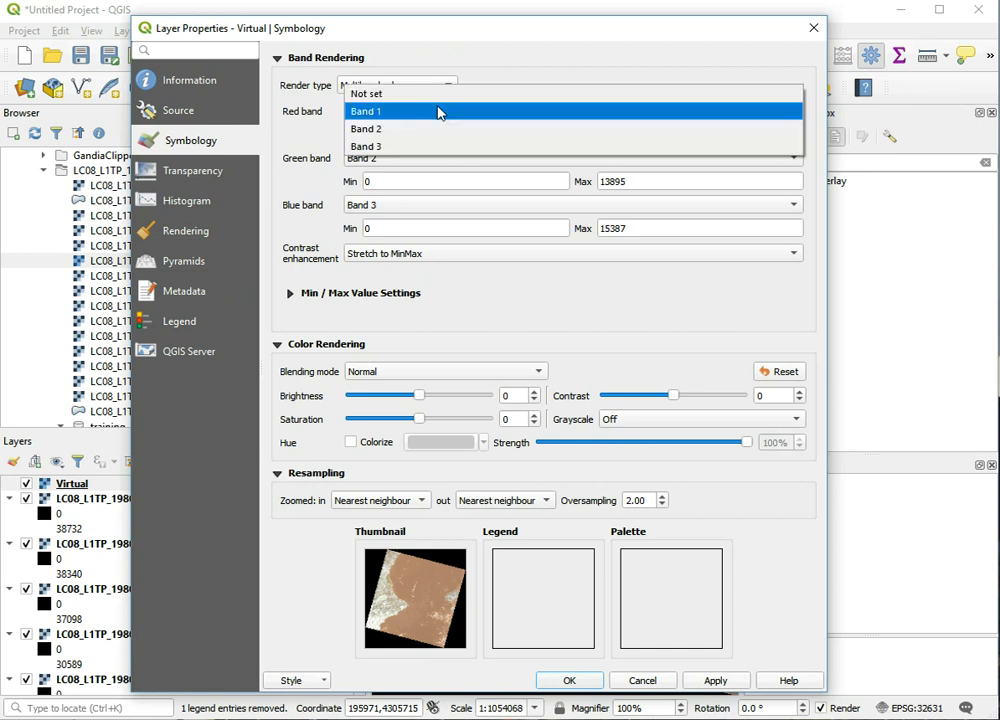
pyautogui.click(405, 149)
pyautogui.click(385, 212)
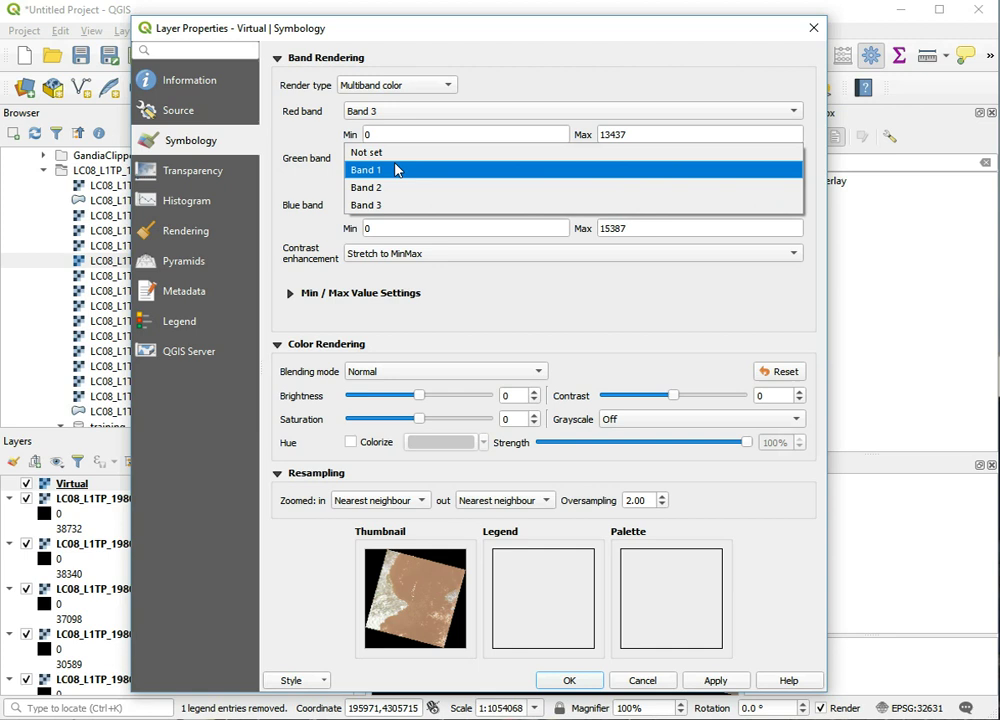
pyautogui.click(396, 170)
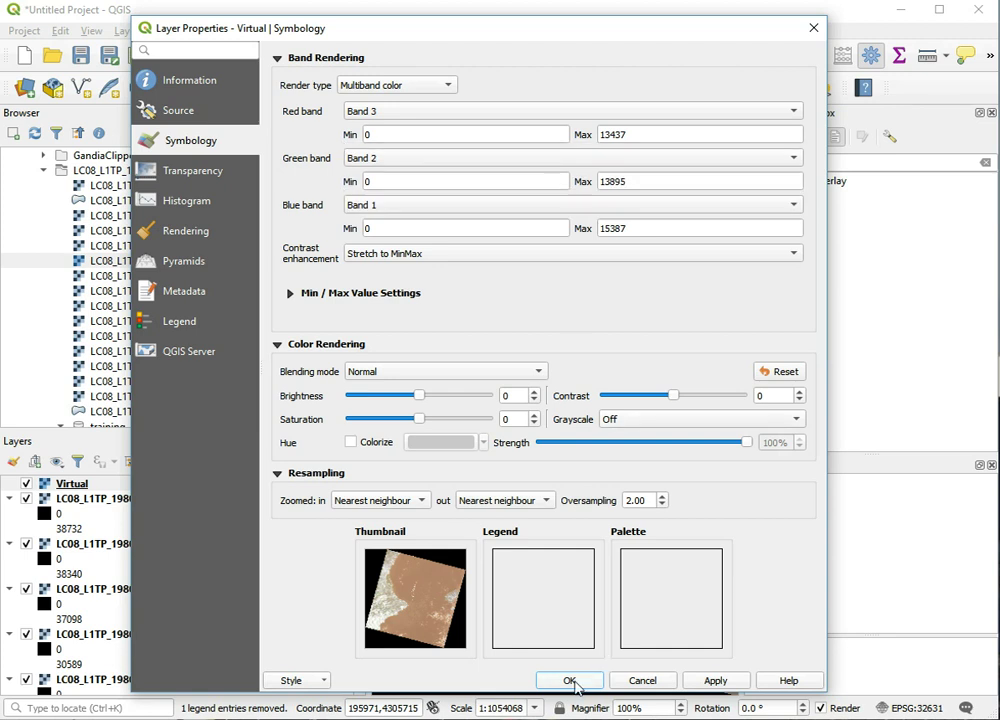
# Apply the new band mapping and pan the map toward Ibiza and back to Cap de la Nau.
pyautogui.click(569, 680)
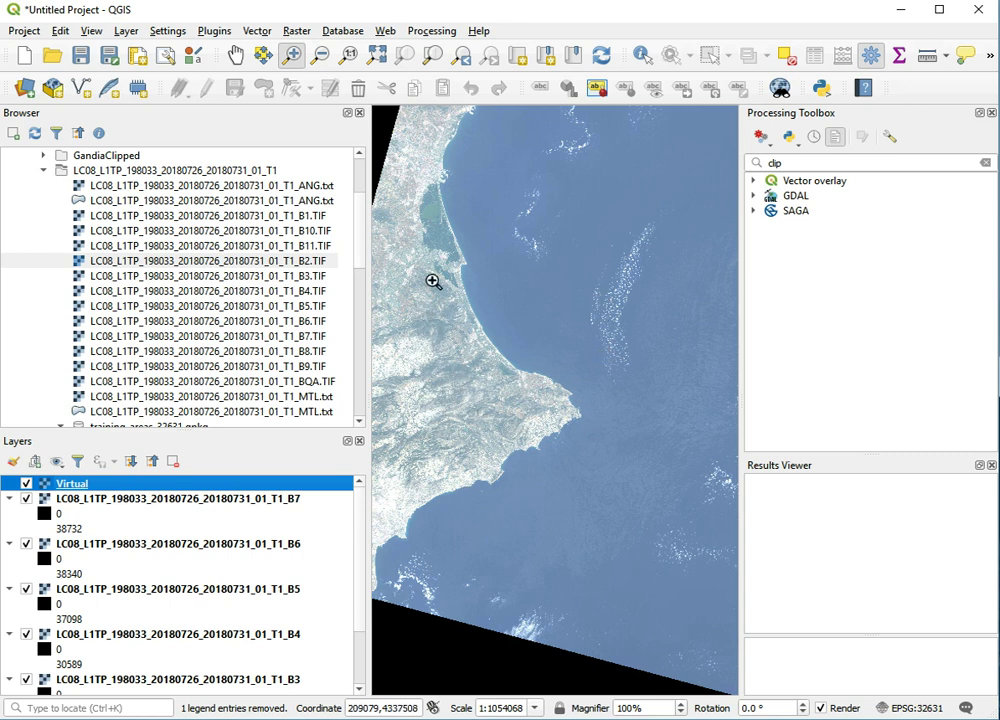
pyautogui.click(235, 55)
pyautogui.moveTo(456, 326); pyautogui.dragTo(574, 301)
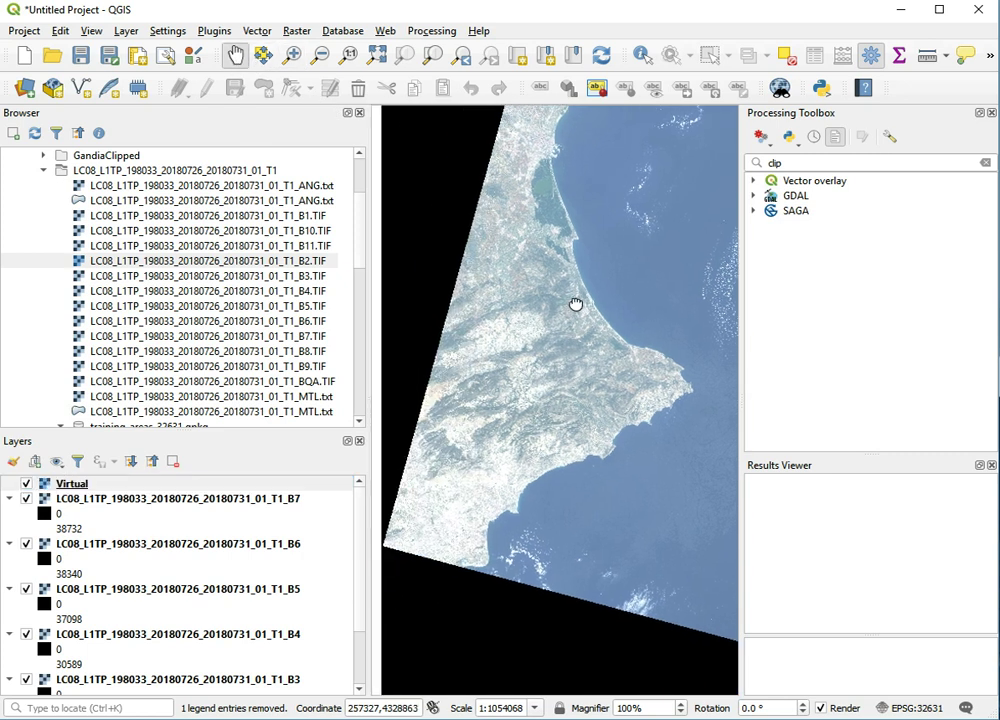
pyautogui.moveTo(615, 443); pyautogui.dragTo(393, 560)
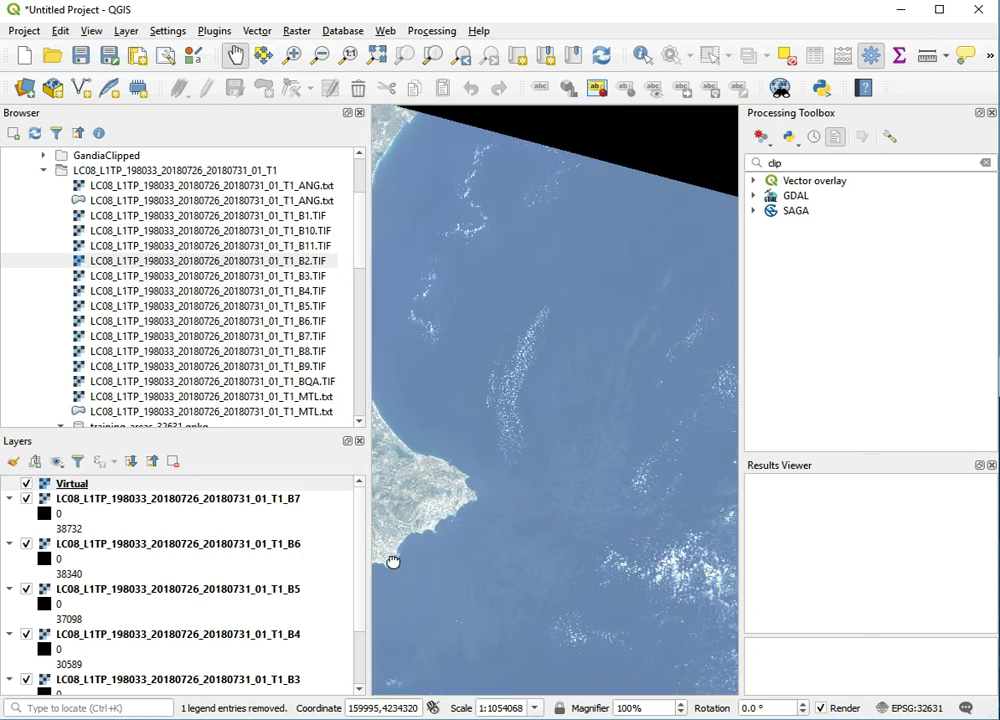
pyautogui.moveTo(598, 453); pyautogui.dragTo(379, 319)
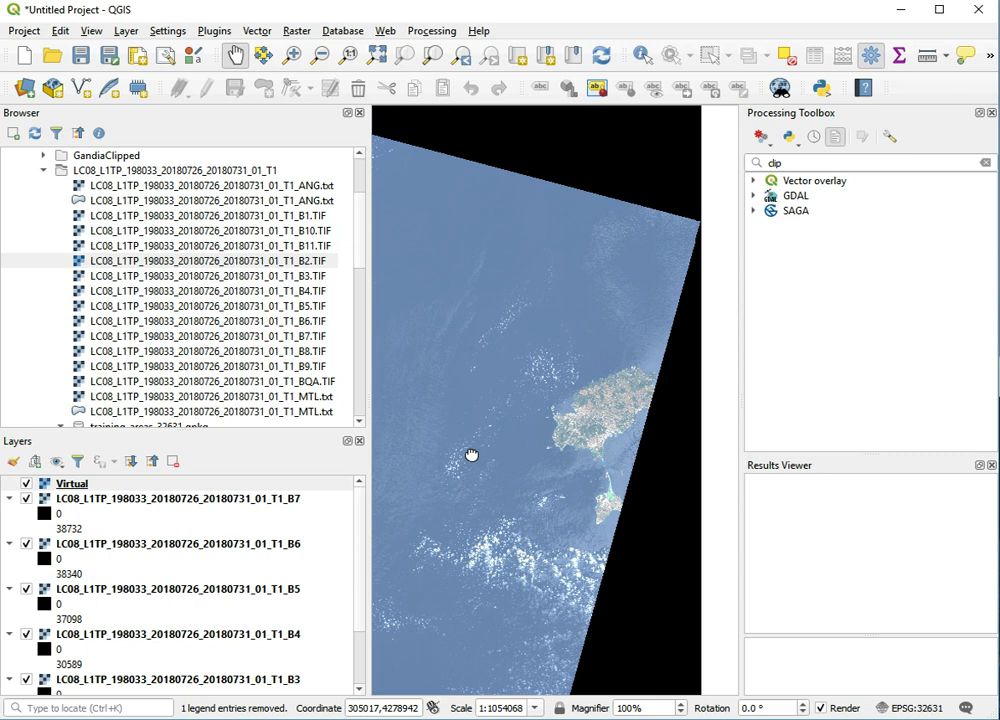
pyautogui.moveTo(471, 458); pyautogui.dragTo(685, 386)
pyautogui.moveTo(525, 423); pyautogui.dragTo(697, 430)
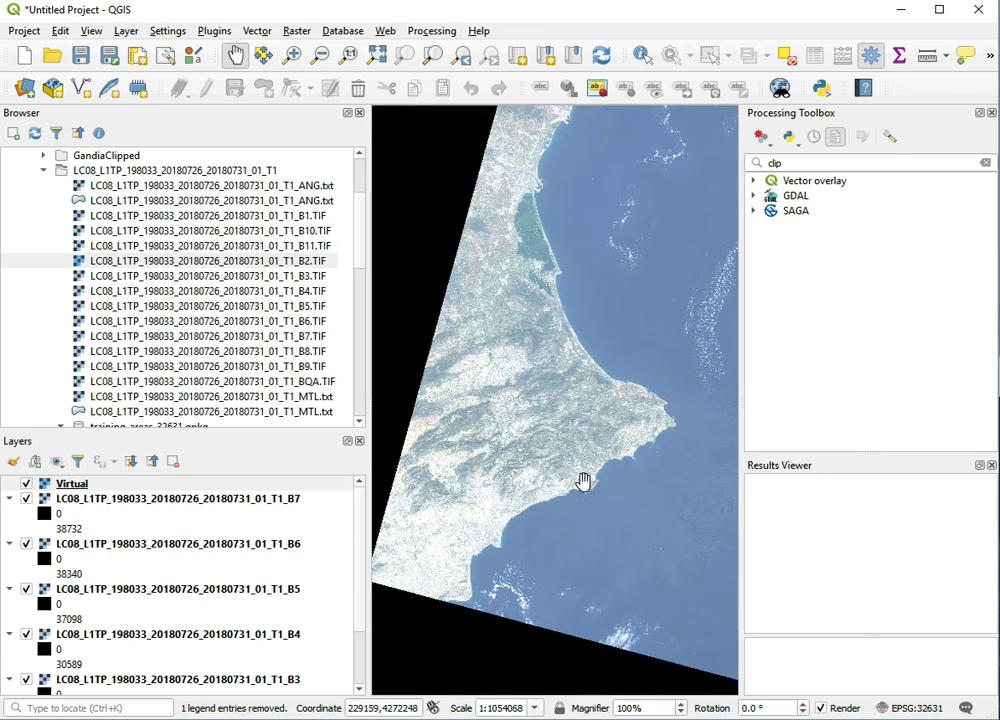
pyautogui.moveTo(583, 483); pyautogui.dragTo(548, 479)
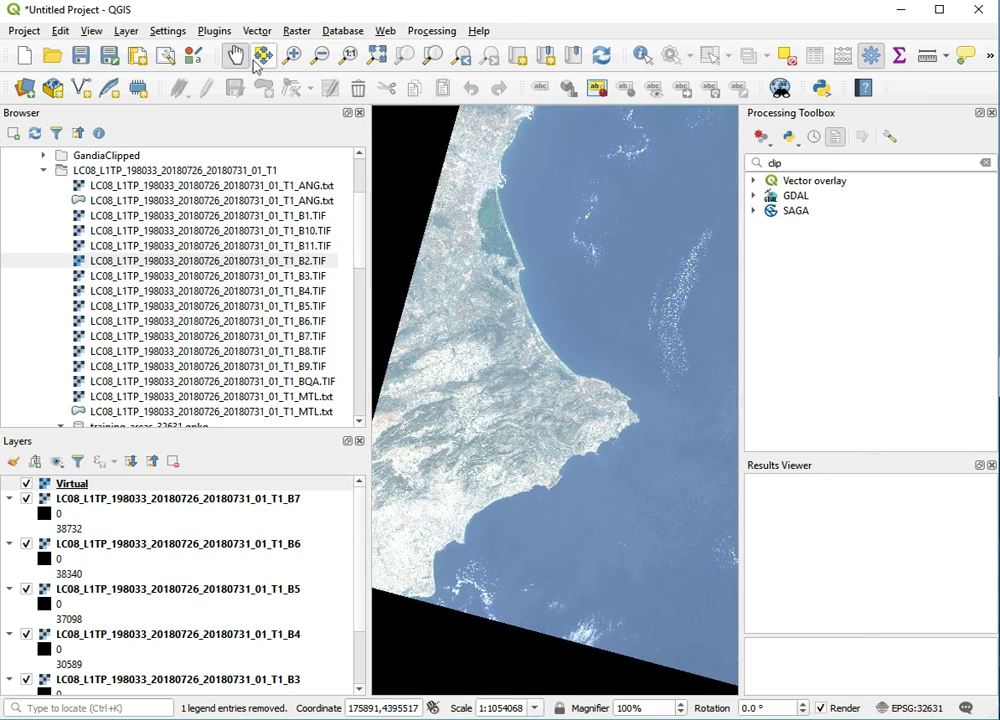
# Zoom into the Cap de la Nau coastline and close the Processing Toolbox and Results Viewer panels.
pyautogui.click(291, 53)
pyautogui.moveTo(670, 350); pyautogui.dragTo(424, 504)
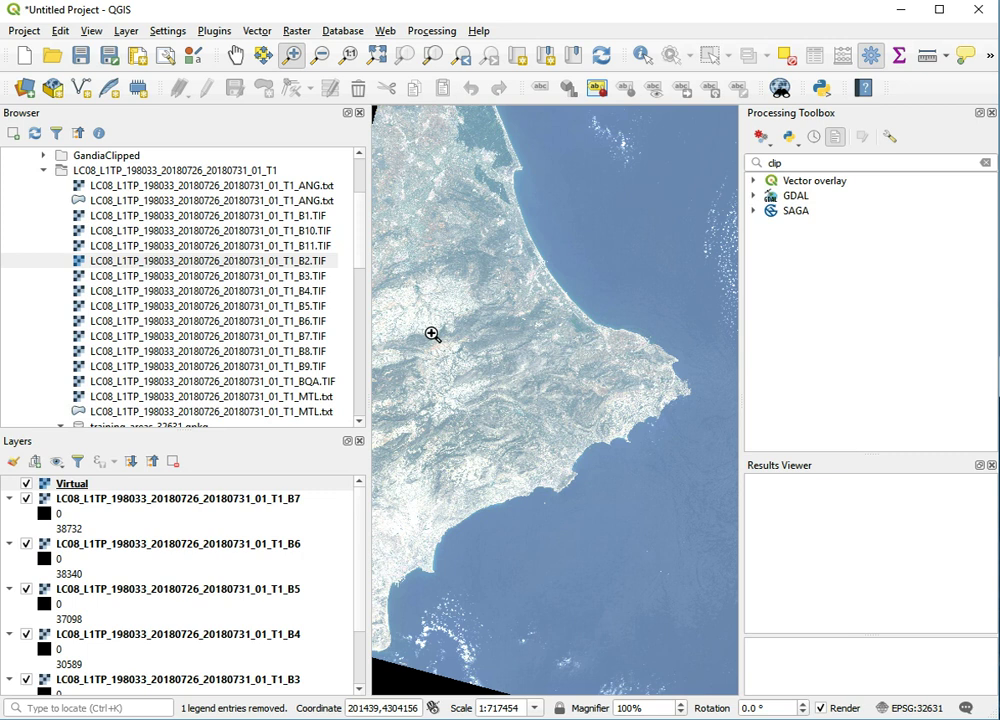
pyautogui.moveTo(489, 279); pyautogui.dragTo(385, 345)
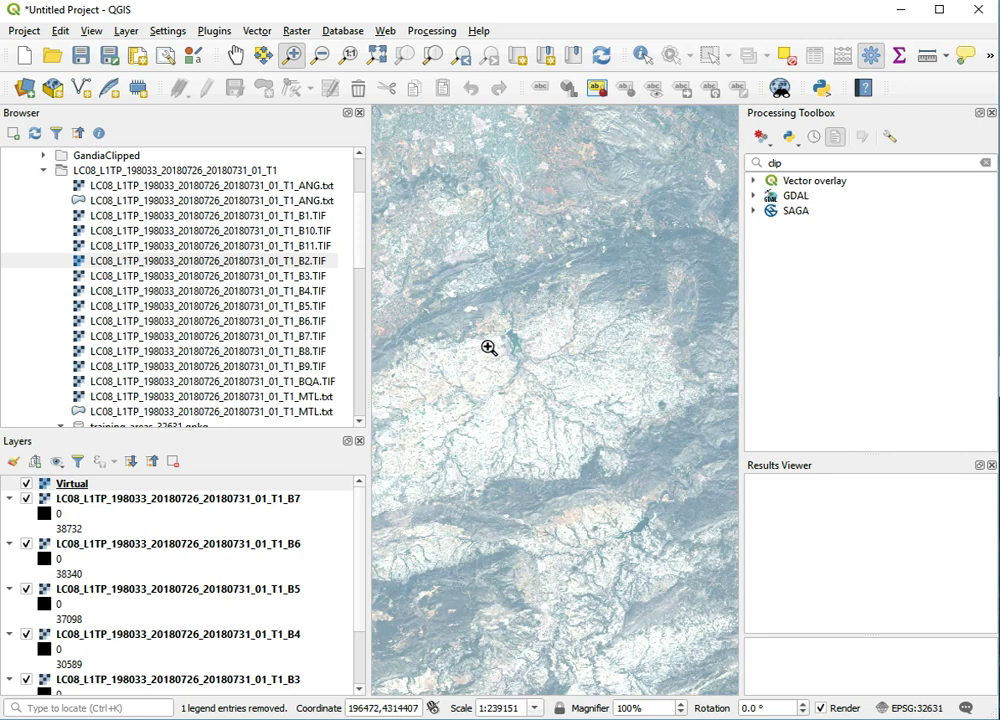
pyautogui.scroll(-3, 690, 400)
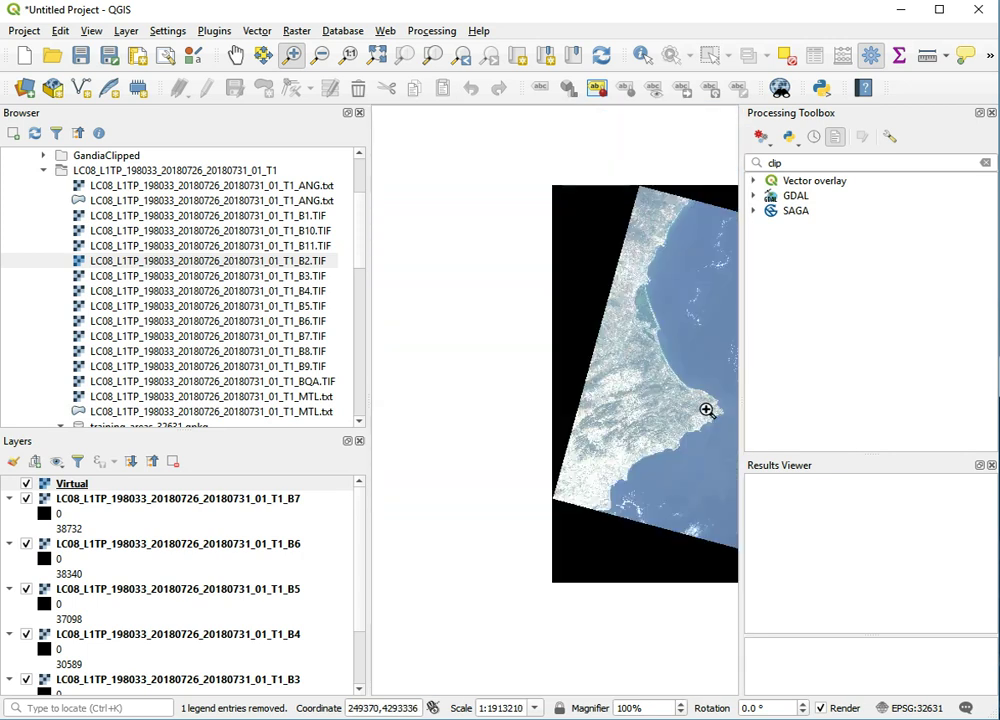
pyautogui.moveTo(588, 355); pyautogui.dragTo(738, 466)
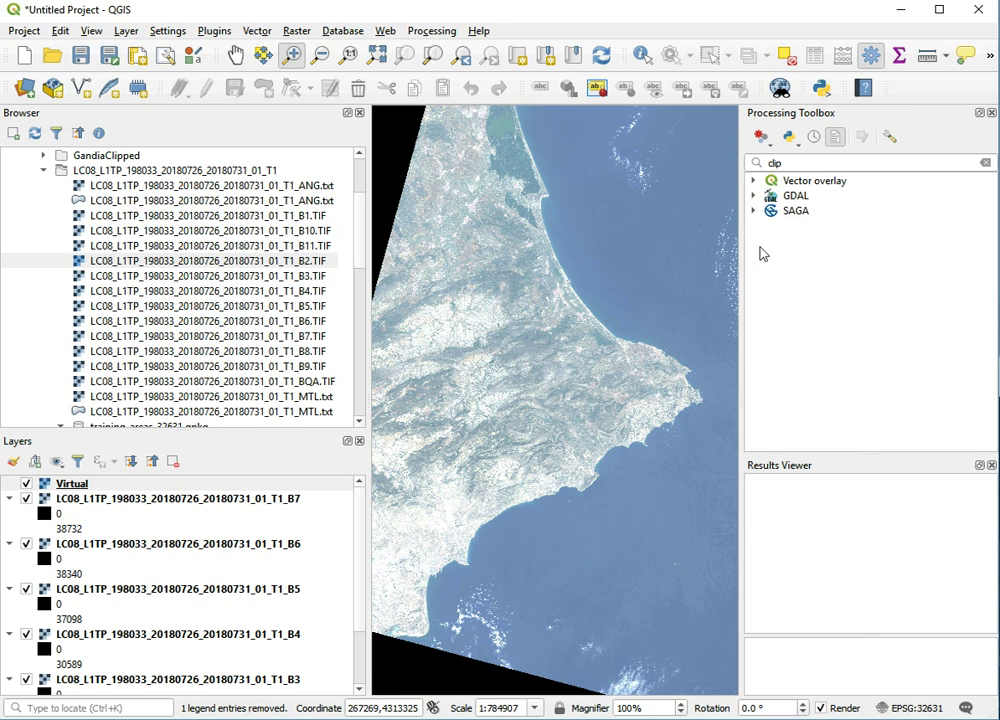
pyautogui.moveTo(739, 256); pyautogui.dragTo(776, 256)
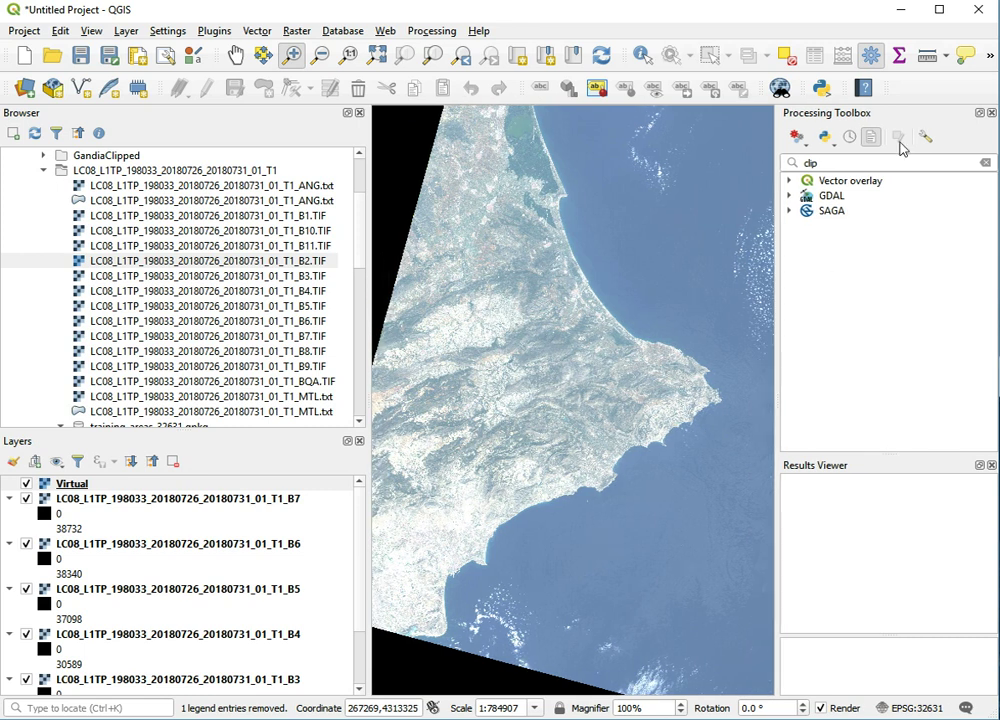
pyautogui.click(991, 112)
pyautogui.click(991, 112)
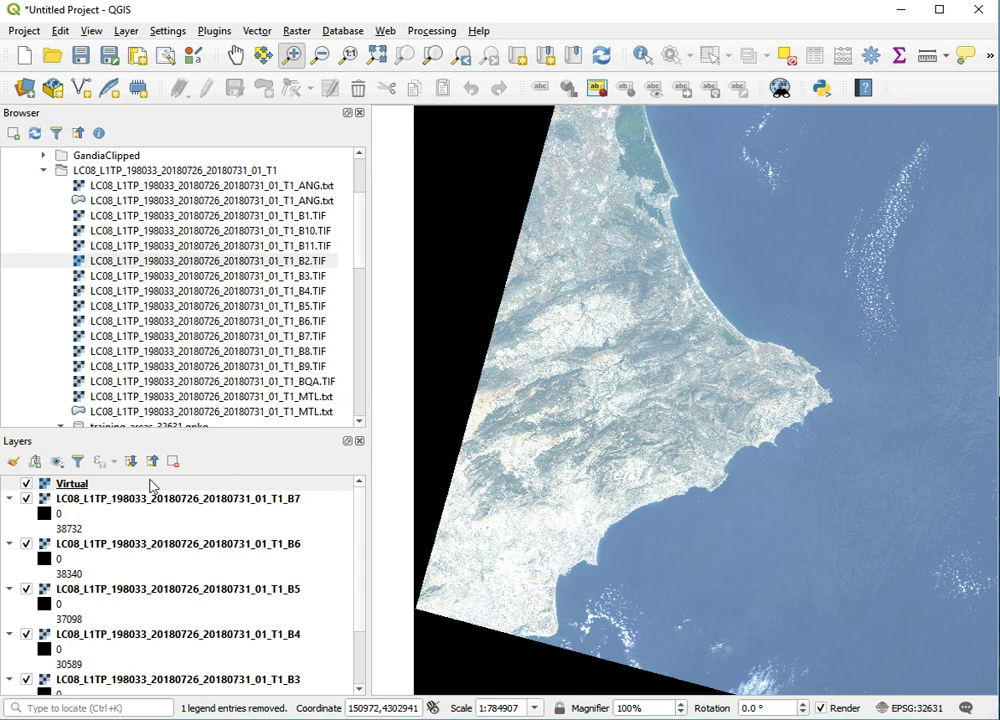
# In the Virtual layer's Symbology, keep Stretch to MinMax and set statistics extent to Current canvas.
pyautogui.rightClick(80, 484)
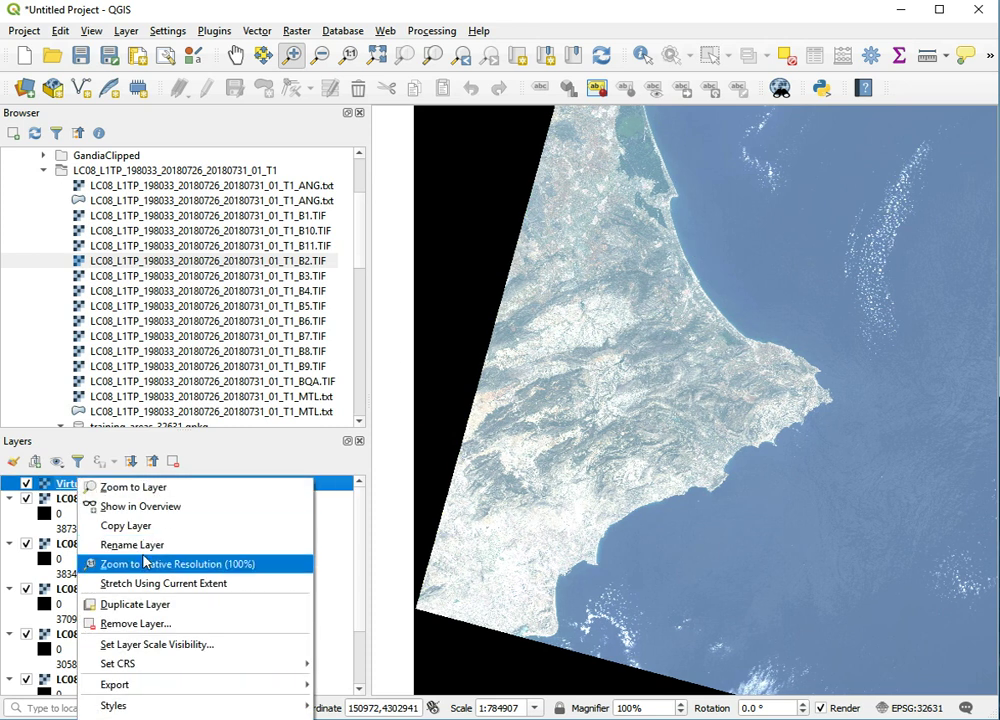
pyautogui.click(132, 714)
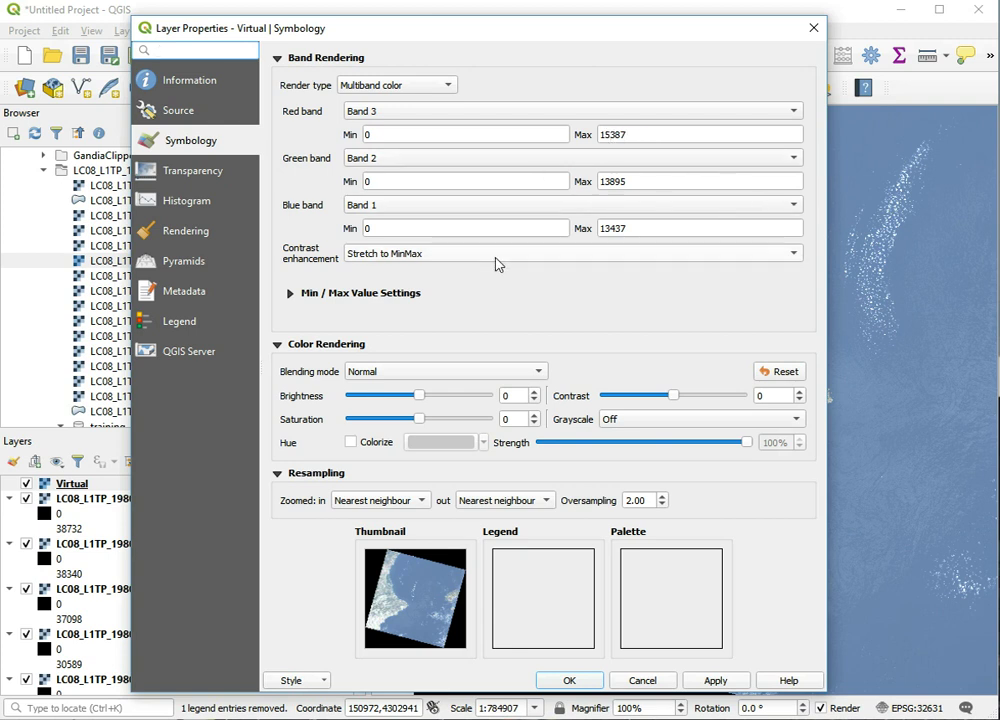
pyautogui.click(460, 256)
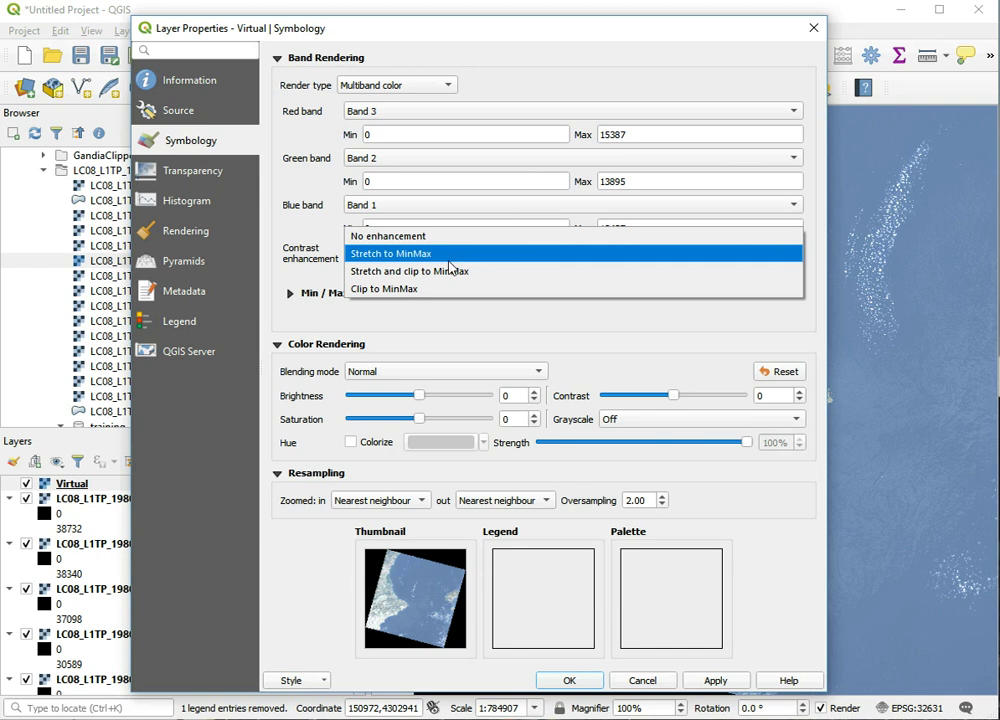
pyautogui.click(400, 253)
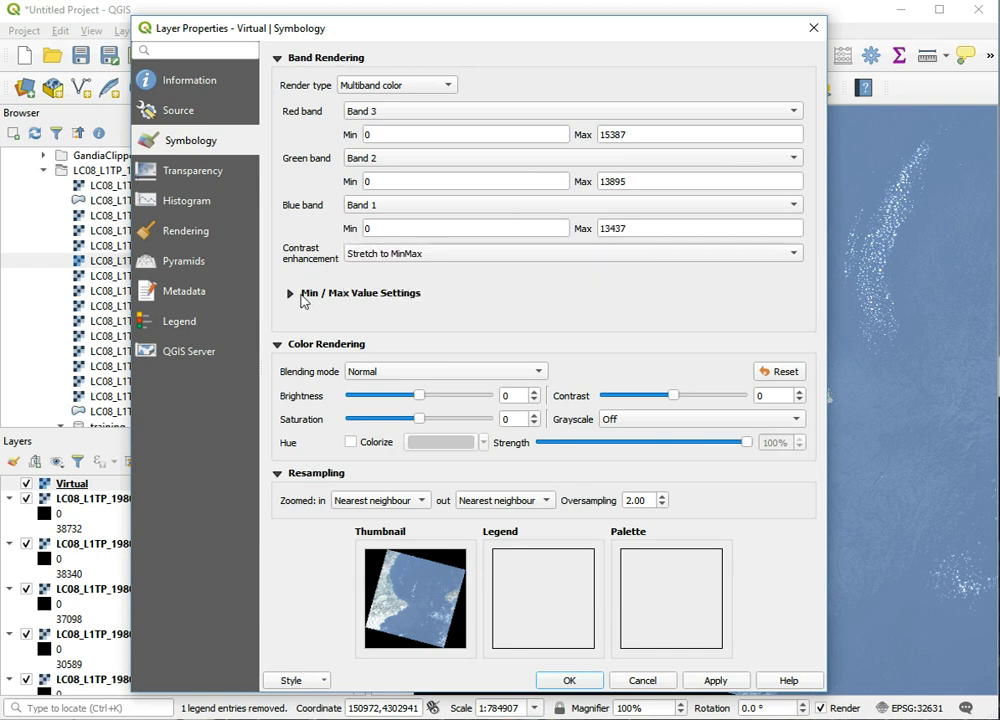
pyautogui.click(400, 291)
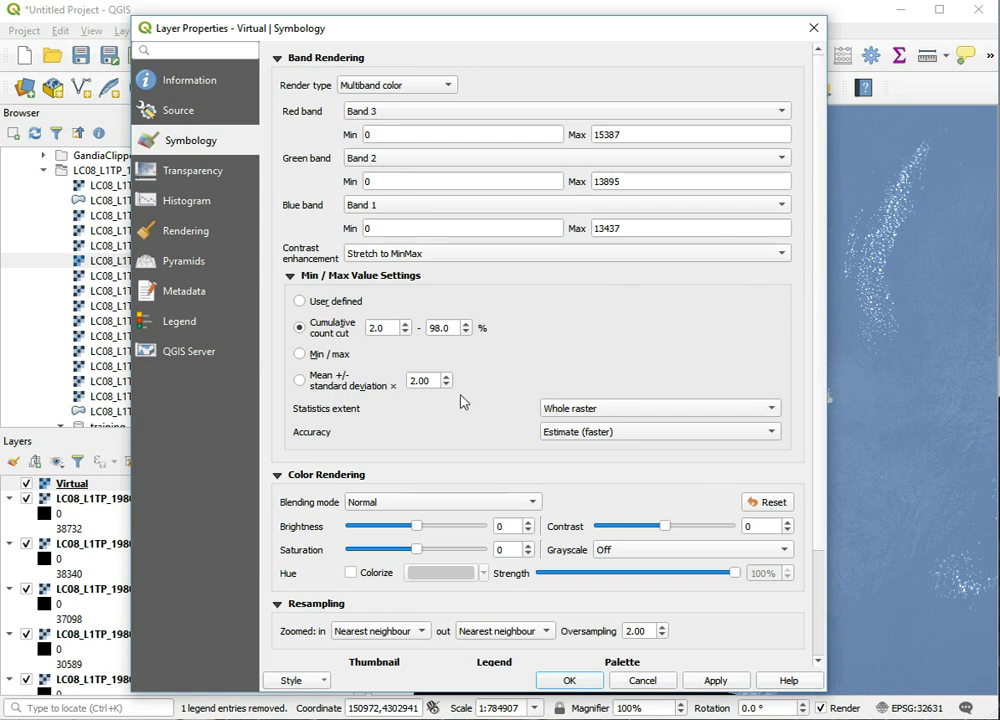
pyautogui.click(603, 409)
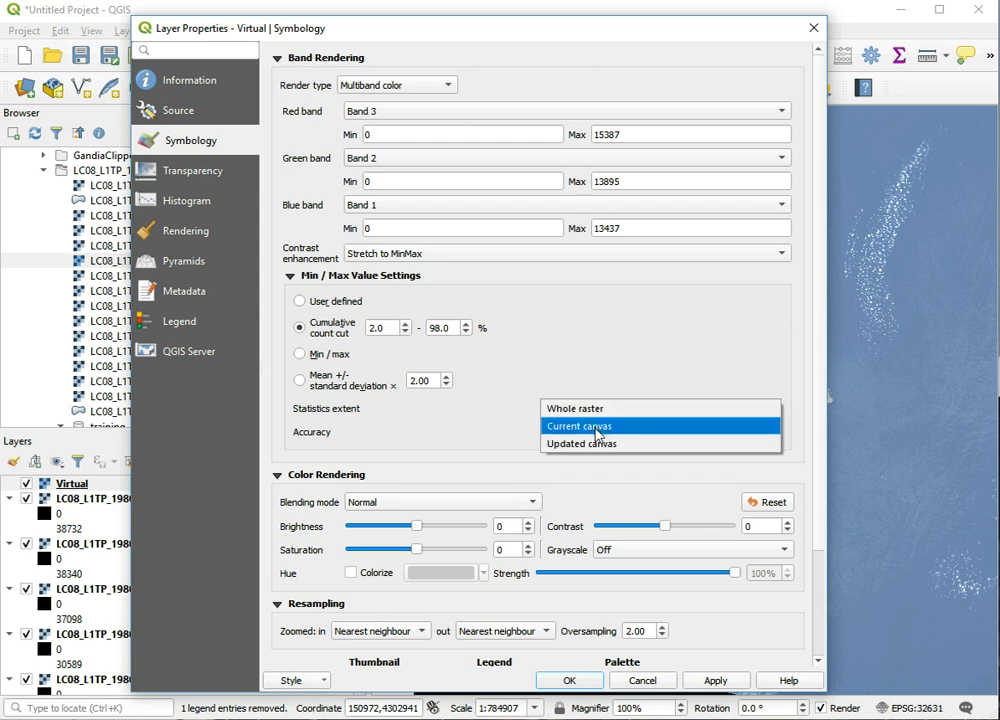
pyautogui.click(597, 429)
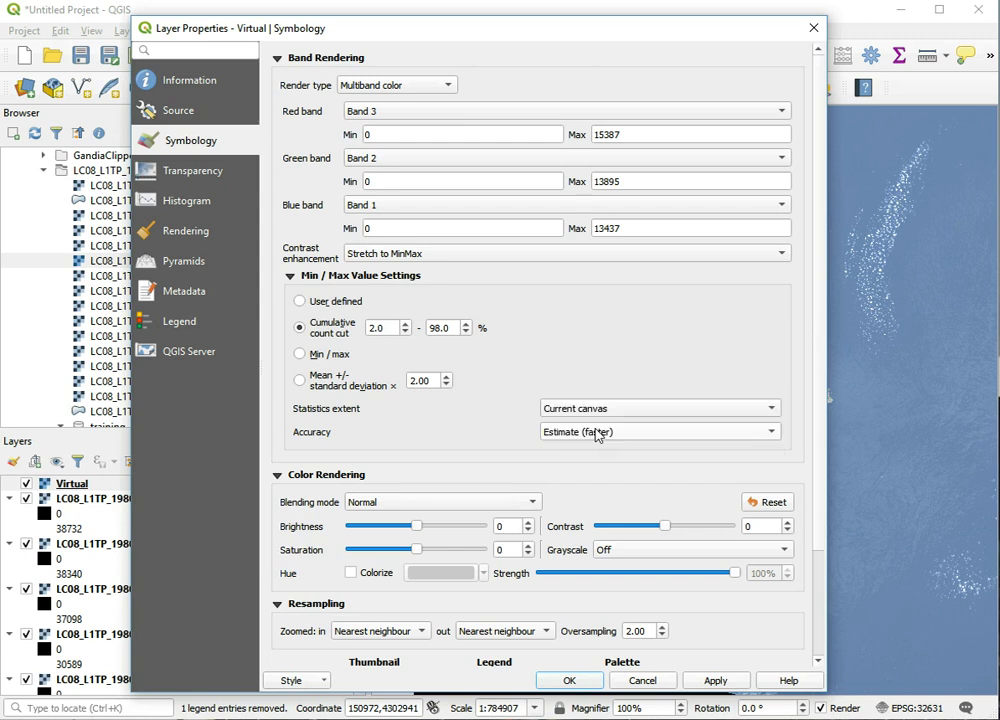
# Apply the canvas stretch, then switch to Mean +/- 2.00 standard deviations and apply it.
pyautogui.click(714, 682)
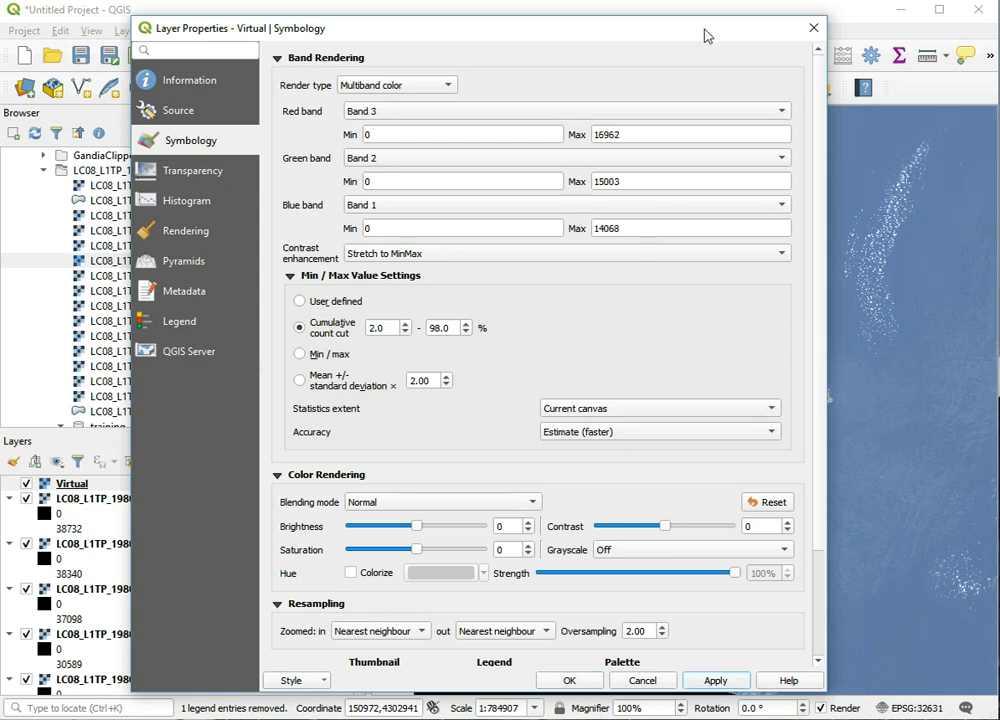
pyautogui.moveTo(707, 36); pyautogui.dragTo(612, 46)
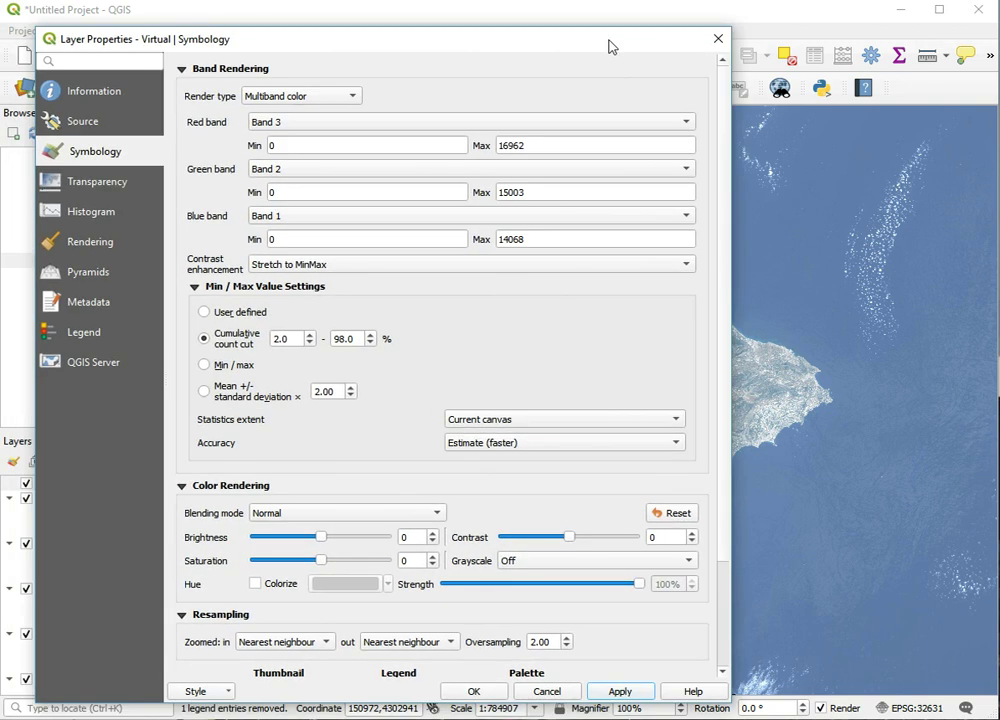
pyautogui.click(205, 393)
pyautogui.click(630, 693)
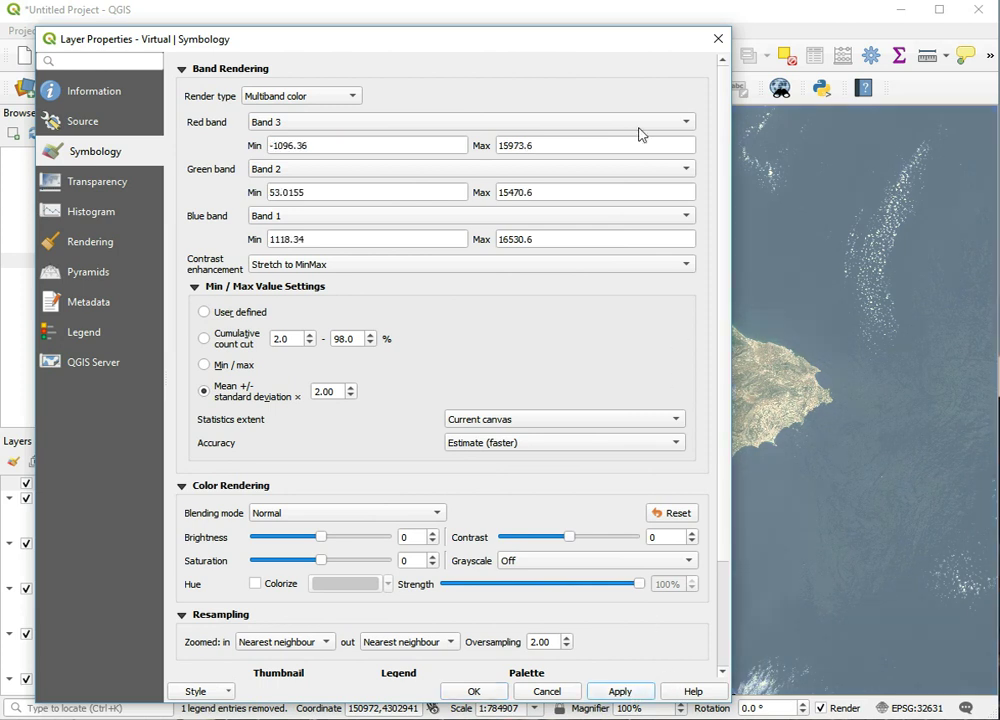
pyautogui.moveTo(610, 48); pyautogui.dragTo(205, 72)
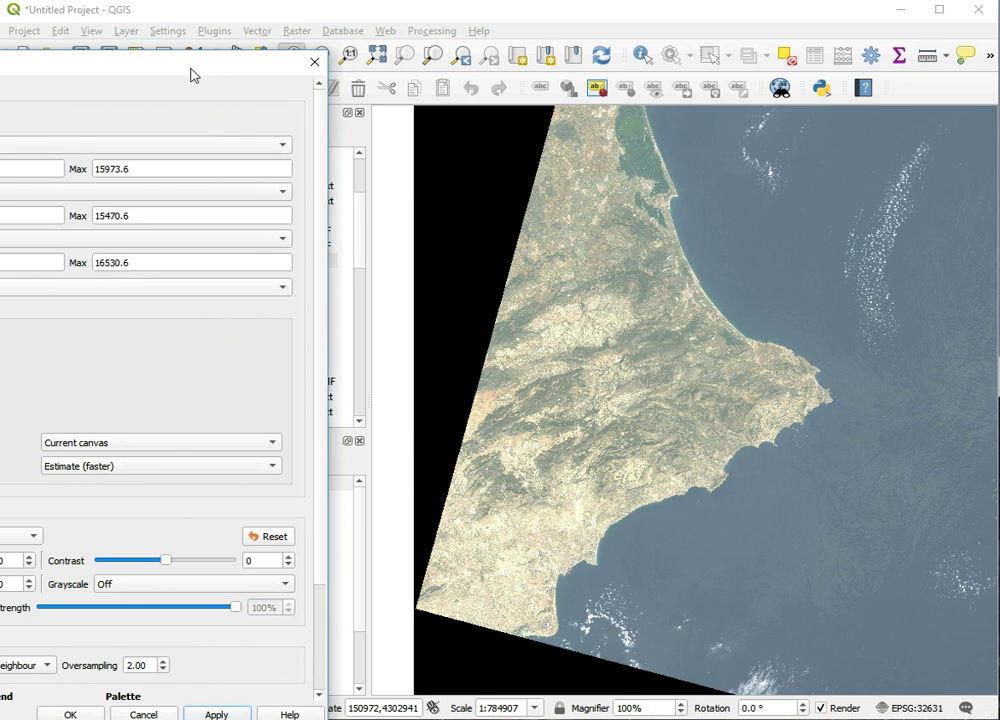
pyautogui.moveTo(193, 75); pyautogui.dragTo(681, 20)
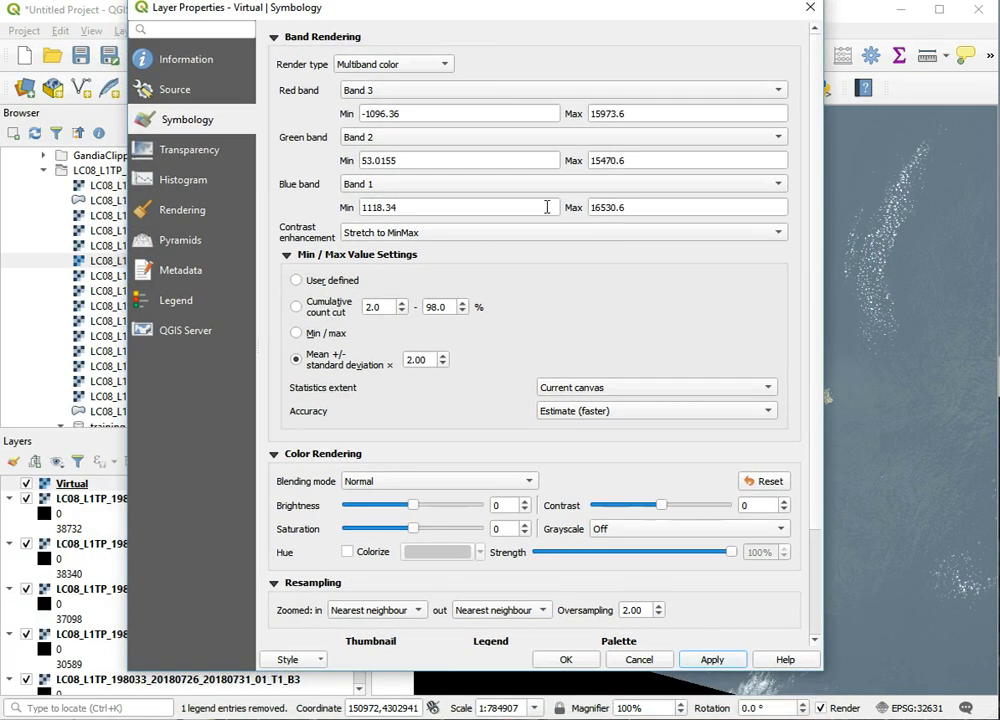
# Open the histogram, zoom on the band peaks, and pick Band 1 limits 8990–14060.
pyautogui.click(194, 183)
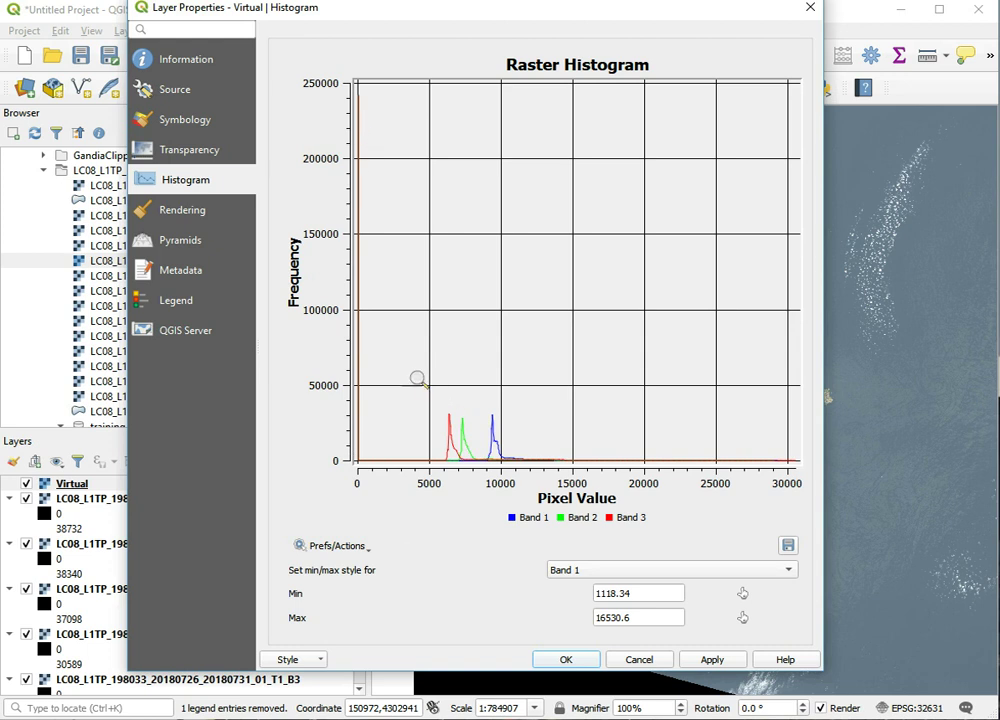
pyautogui.moveTo(416, 371); pyautogui.dragTo(552, 468)
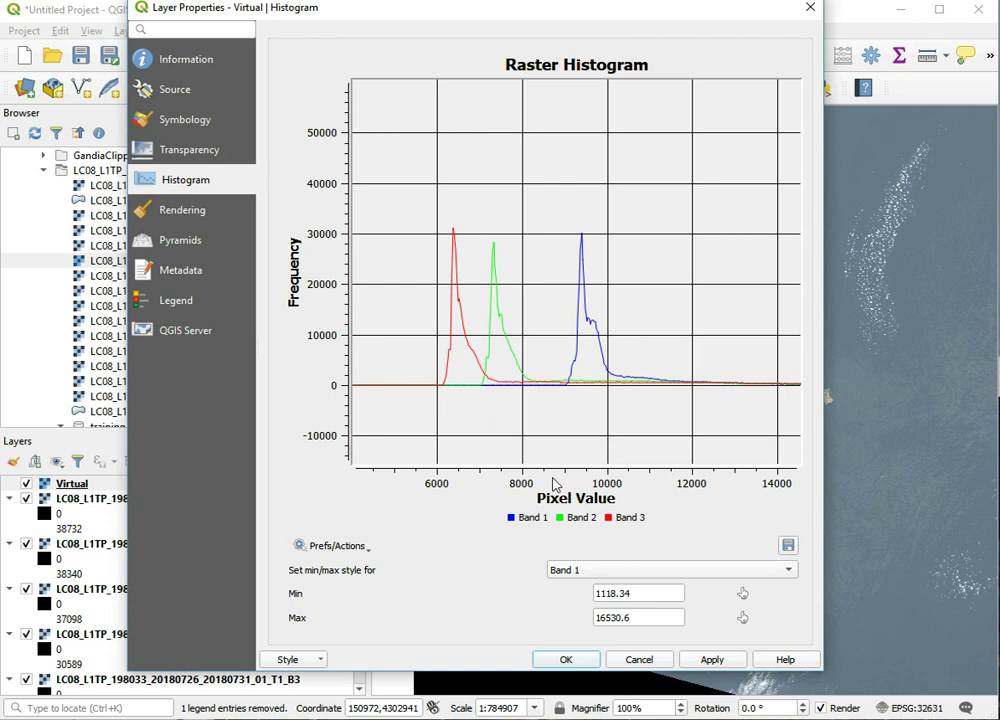
pyautogui.click(740, 594)
pyautogui.click(564, 390)
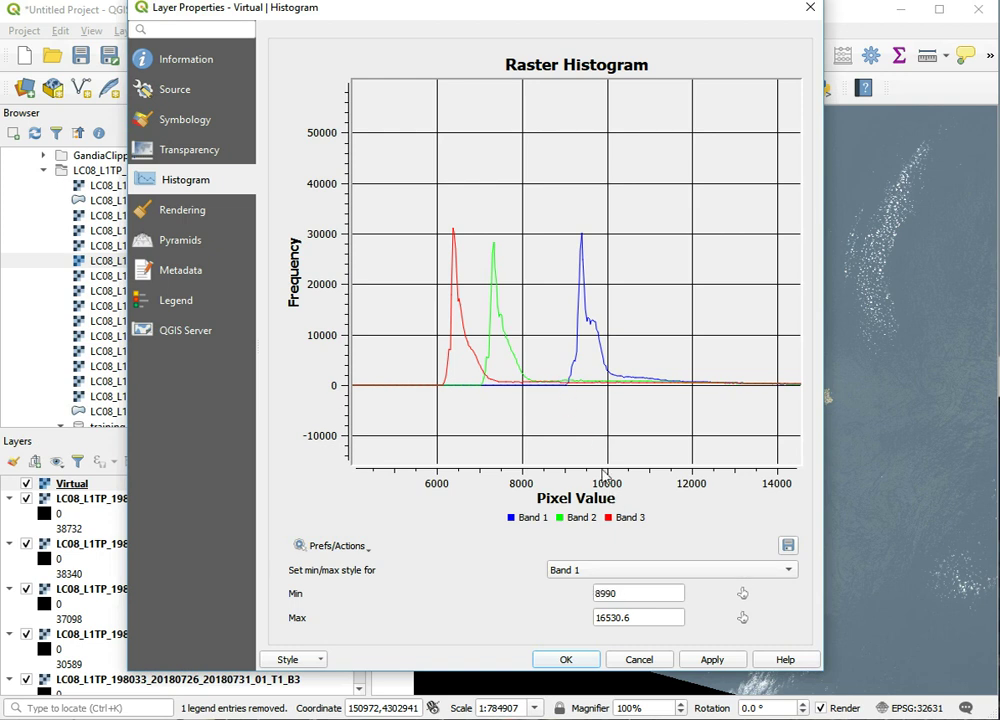
pyautogui.click(743, 617)
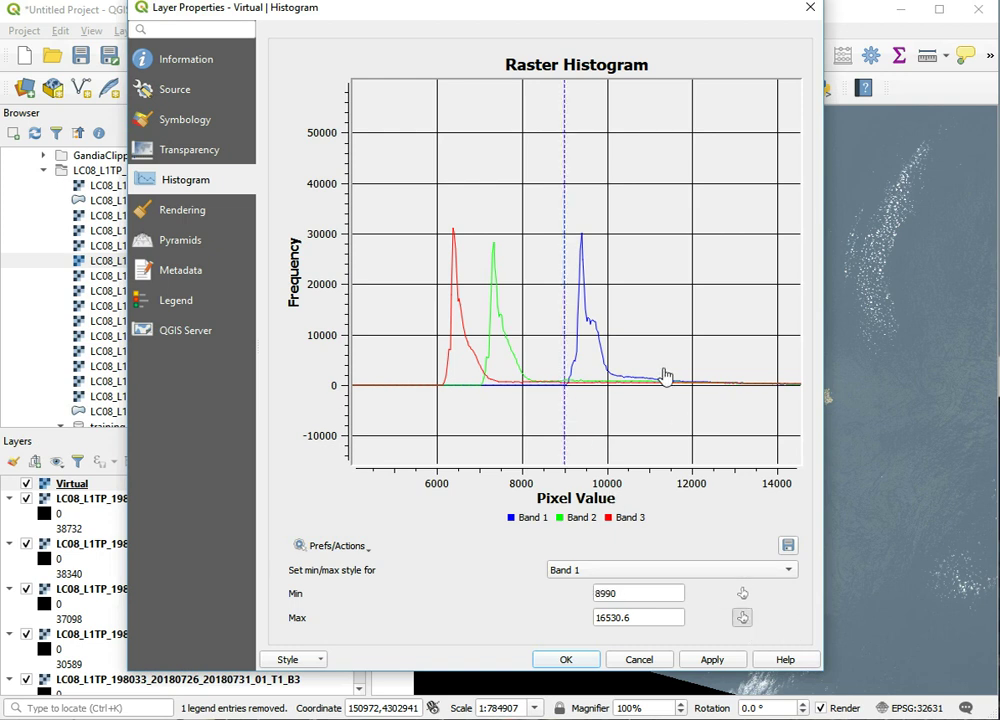
pyautogui.click(780, 391)
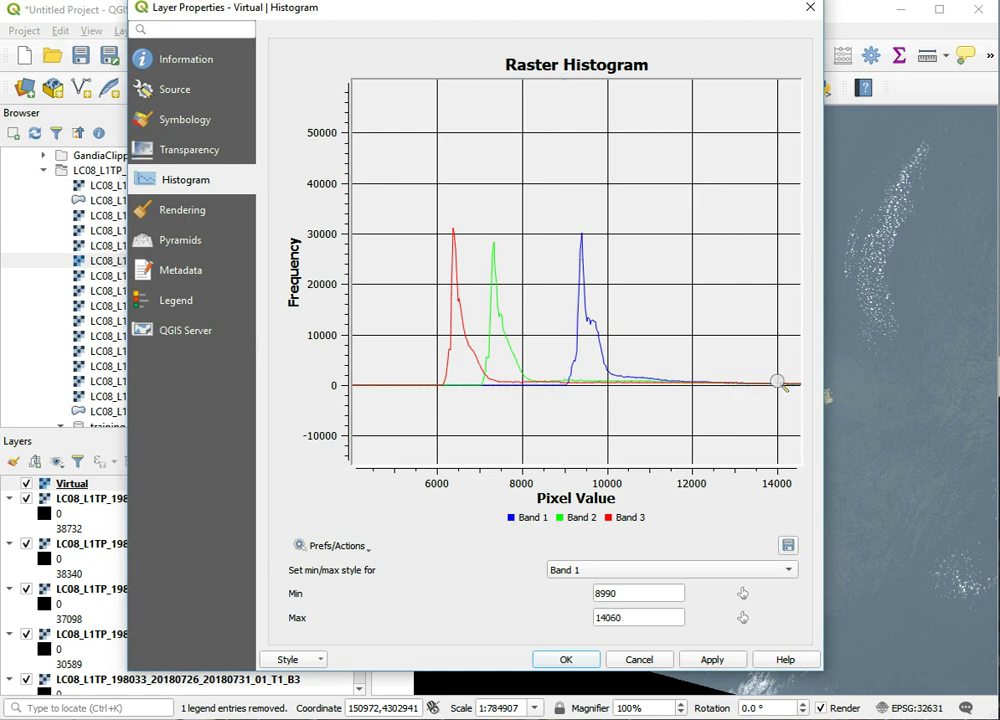
# Pick Band 2 limits 6940–13980 from the histogram curve.
pyautogui.click(647, 580)
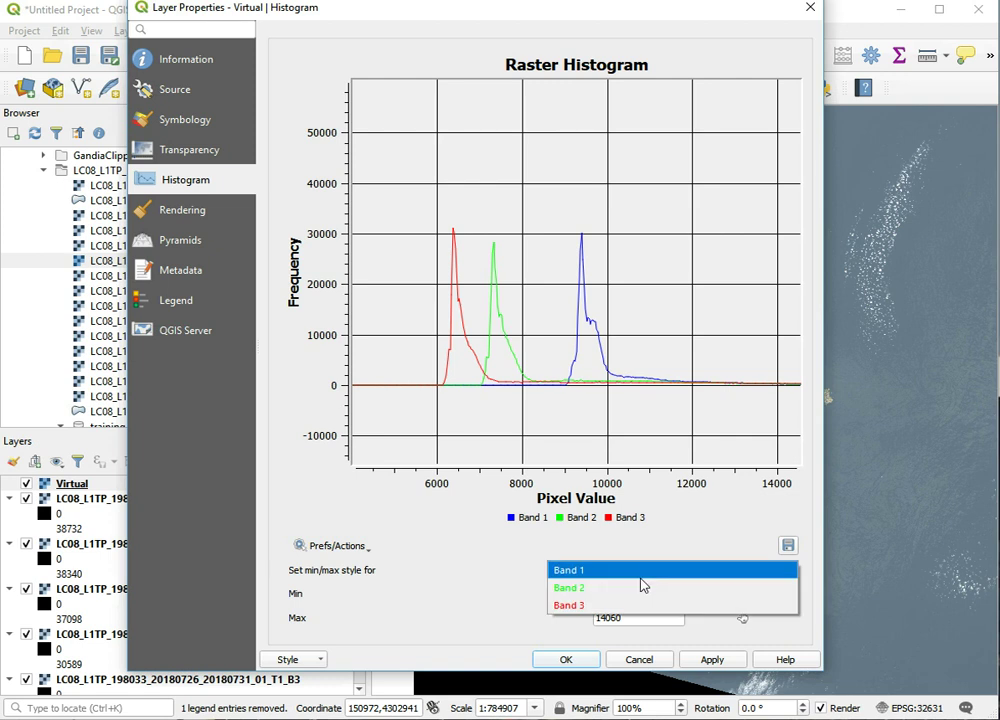
pyautogui.click(634, 587)
pyautogui.click(742, 594)
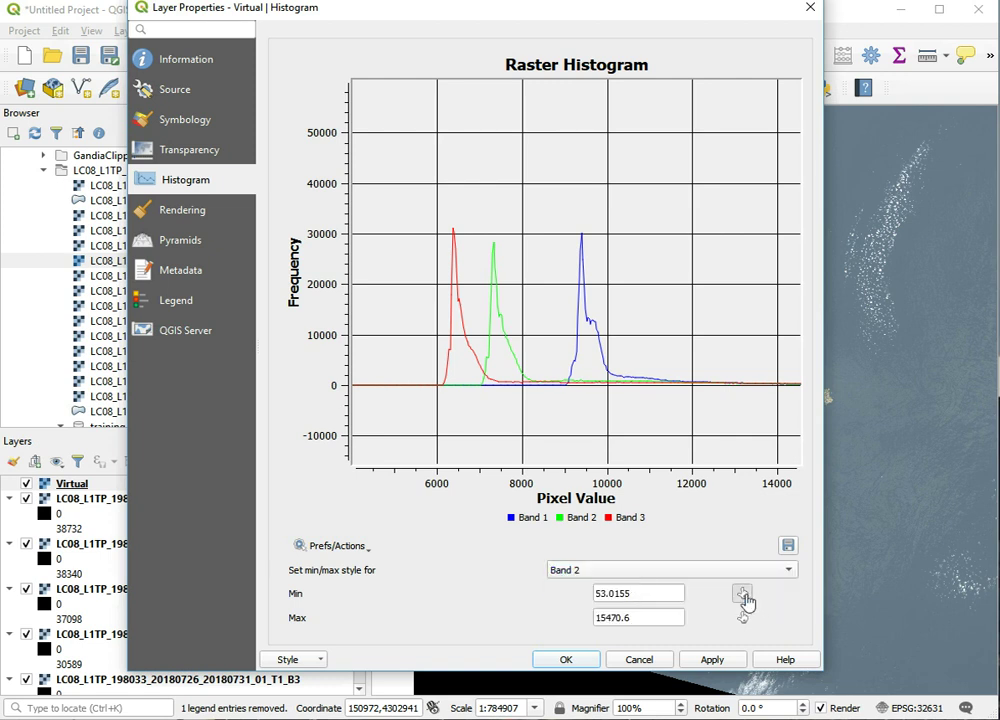
pyautogui.click(478, 392)
pyautogui.click(743, 618)
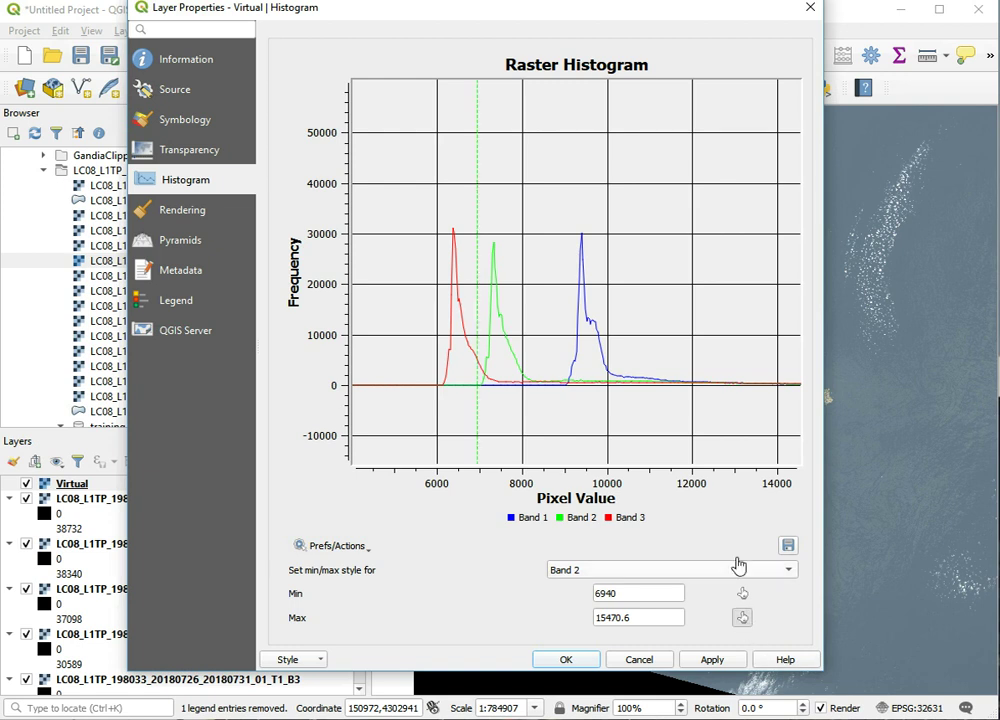
pyautogui.click(776, 390)
# Pick Band 3 limits 6020–13740 from the histogram curve.
pyautogui.click(603, 572)
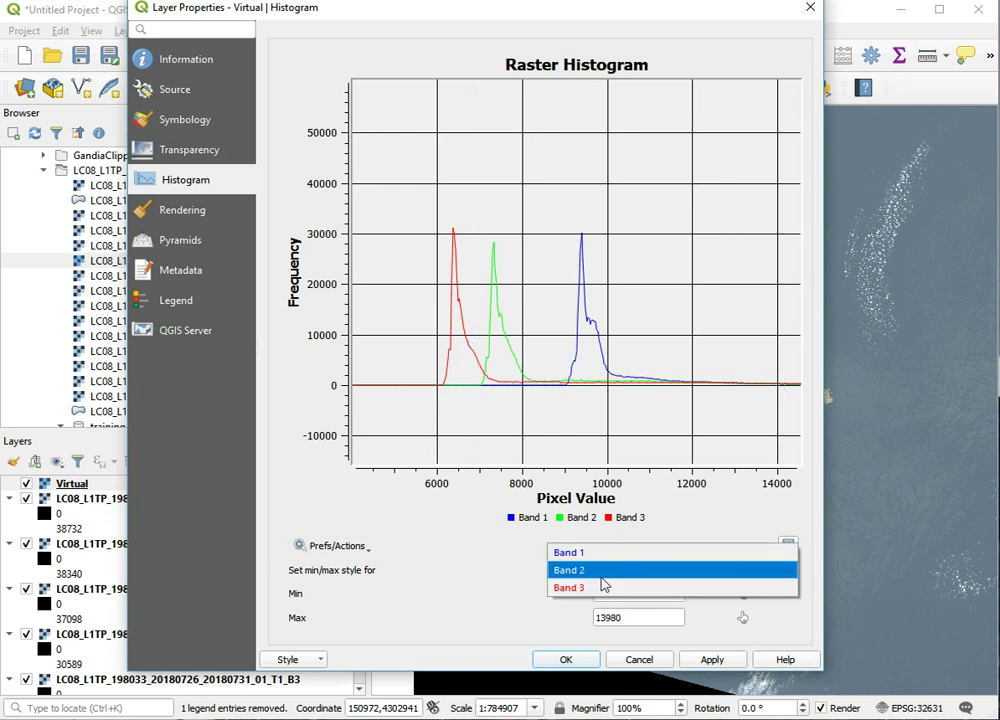
pyautogui.click(594, 590)
pyautogui.click(742, 594)
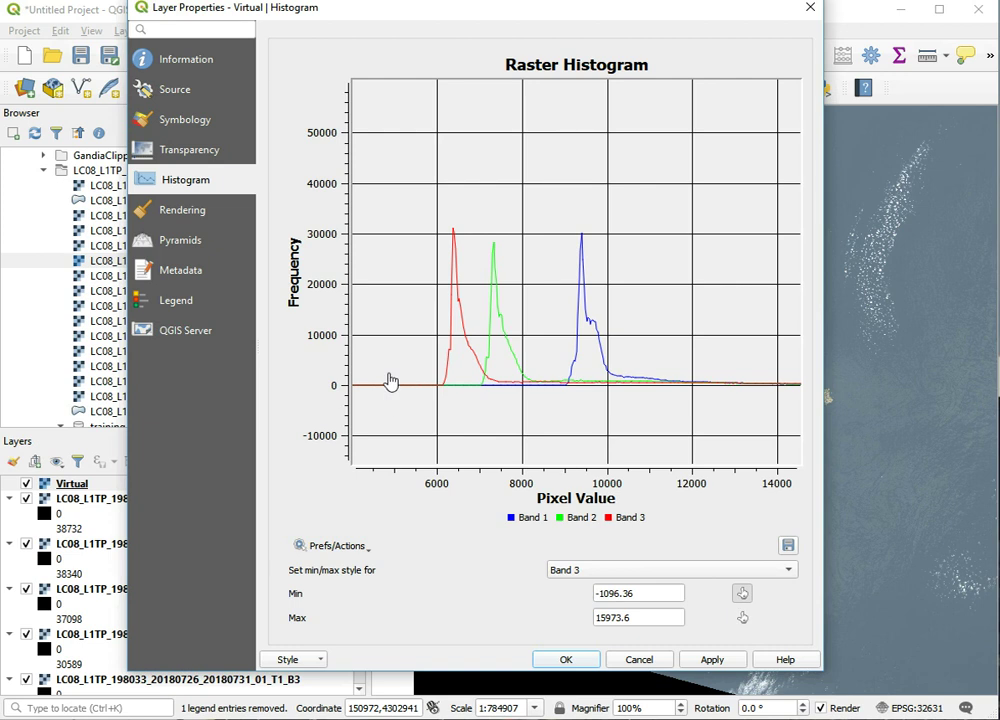
pyautogui.click(436, 385)
pyautogui.click(742, 617)
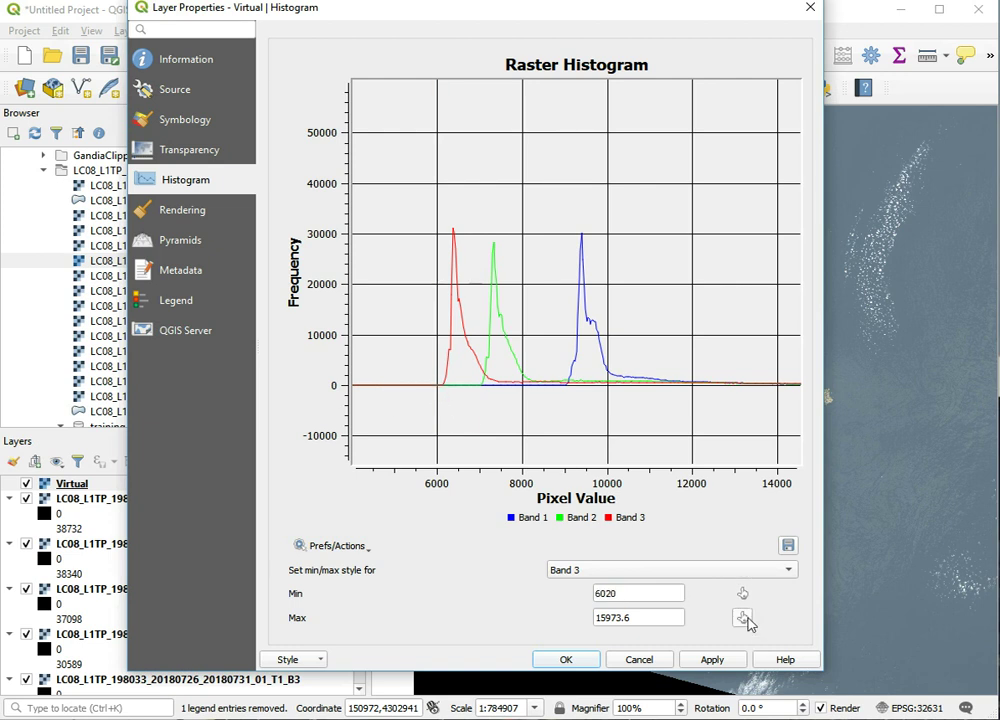
pyautogui.click(765, 395)
# Apply the manual stretch and close Layer Properties, then zoom in on the coastal town and back out.
pyautogui.click(712, 661)
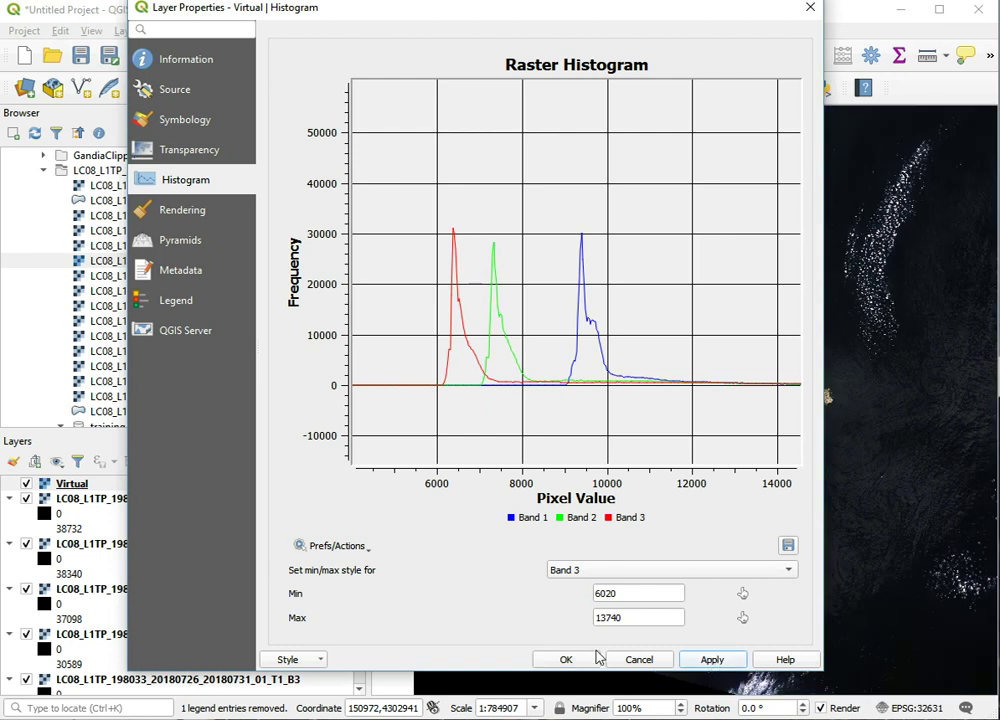
pyautogui.click(566, 660)
pyautogui.moveTo(806, 442); pyautogui.dragTo(549, 248)
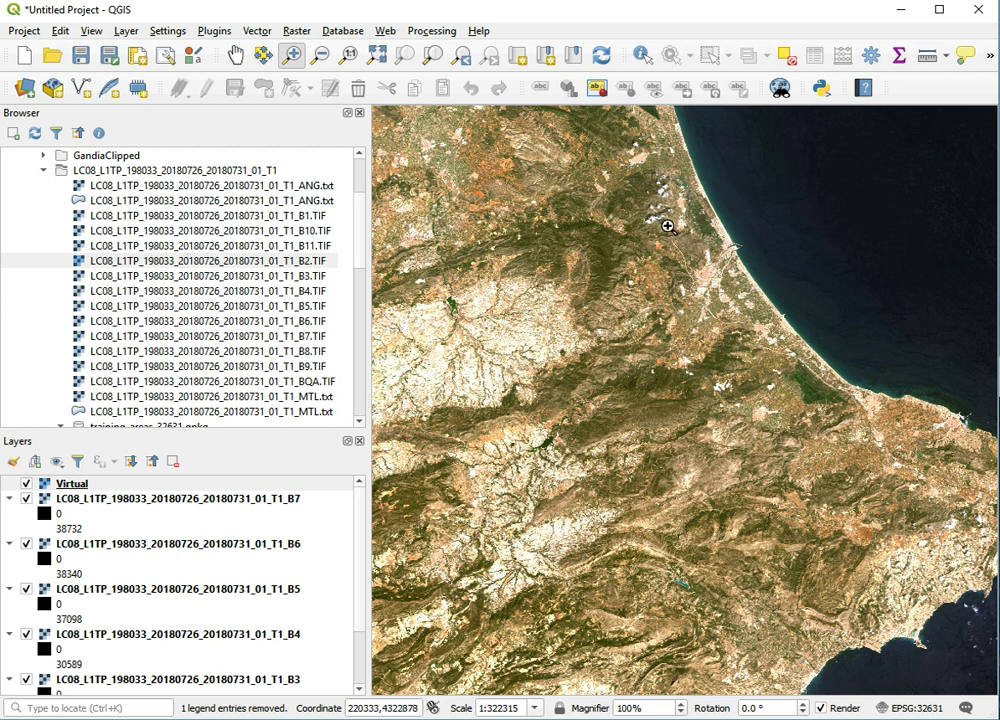
pyautogui.moveTo(664, 213); pyautogui.dragTo(785, 346)
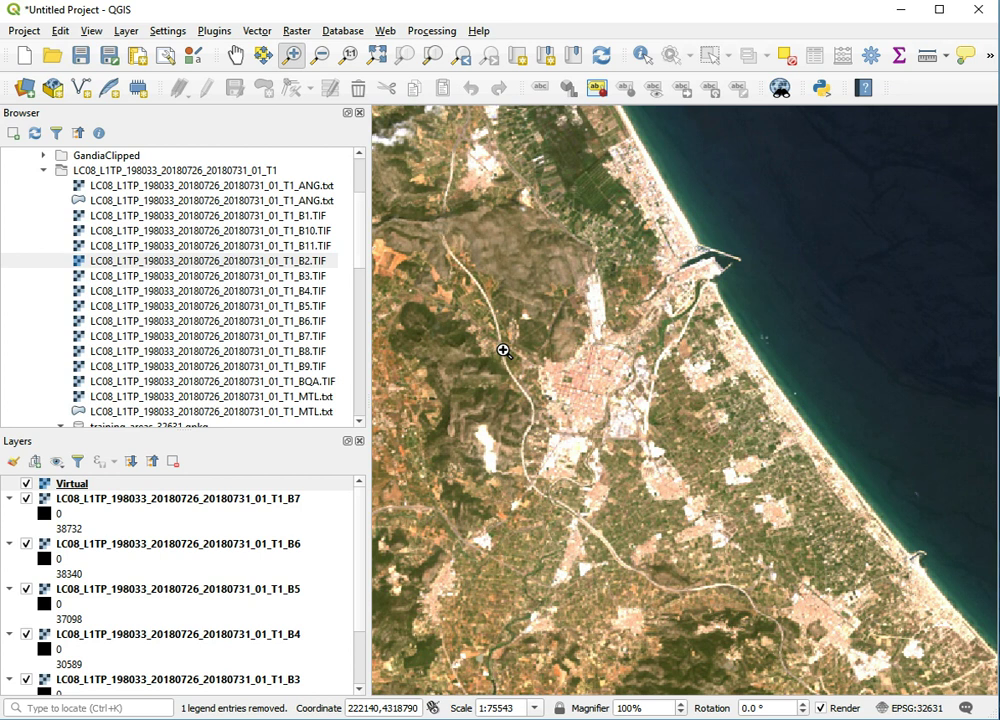
pyautogui.scroll(-3, 503, 350)
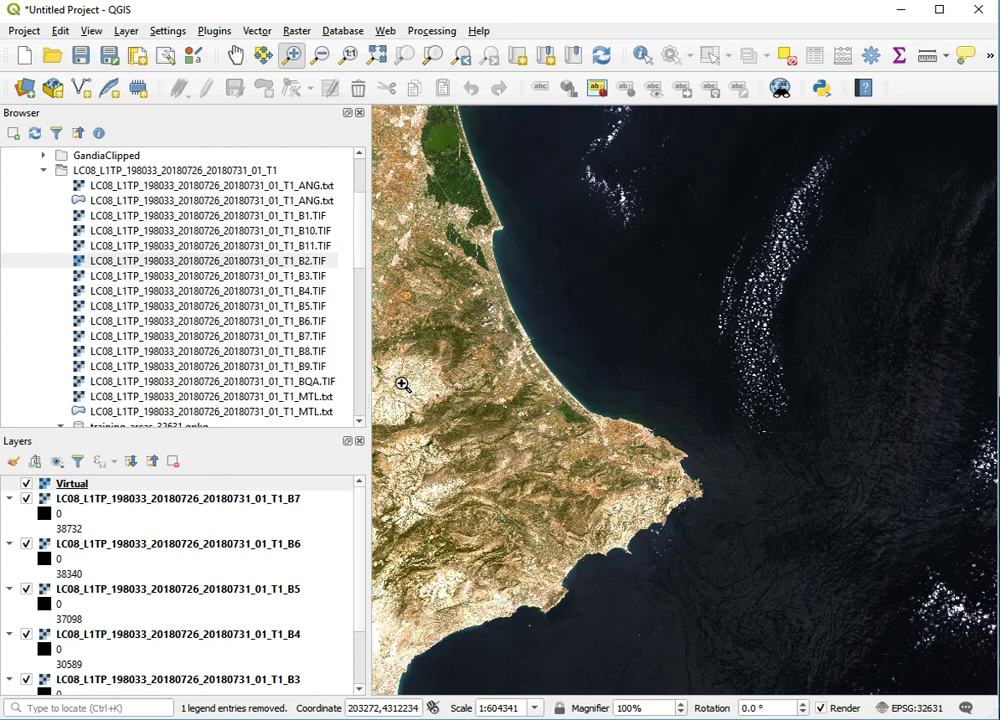